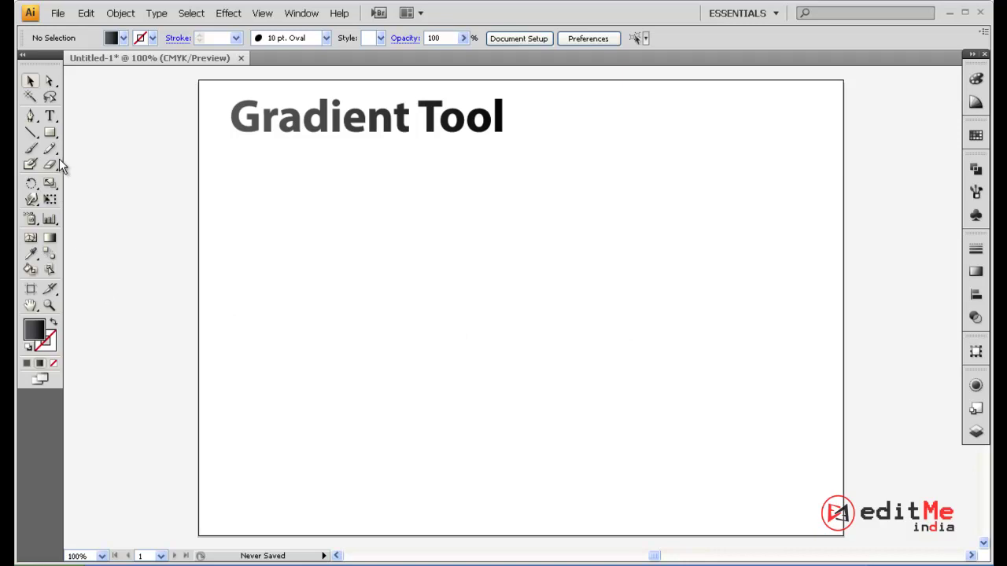
Draw a dark grey square about 3.31 in wide below the 'Gradient Tool' heading.
click(49, 133)
click(26, 363)
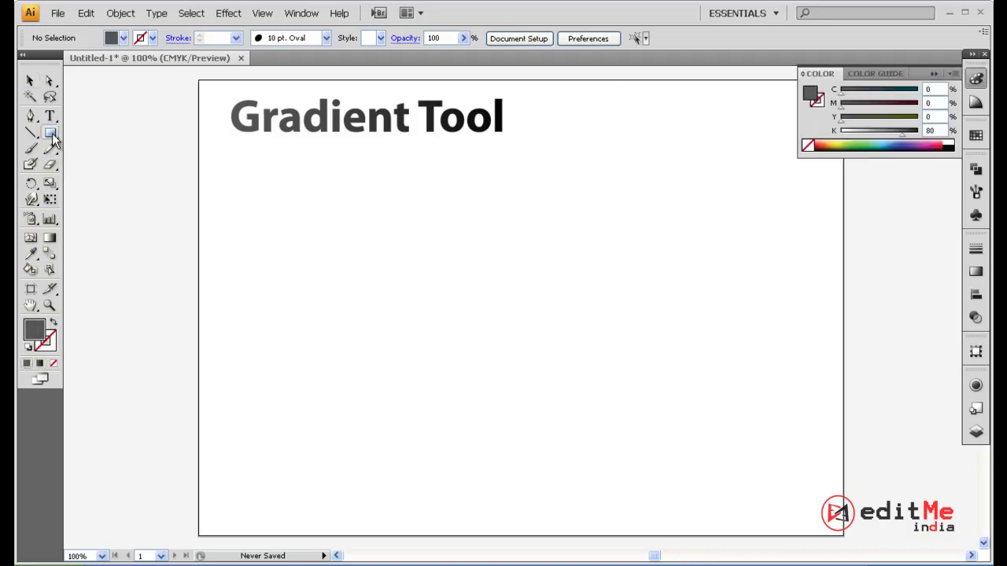
drag(416, 213, 601, 395)
click(975, 79)
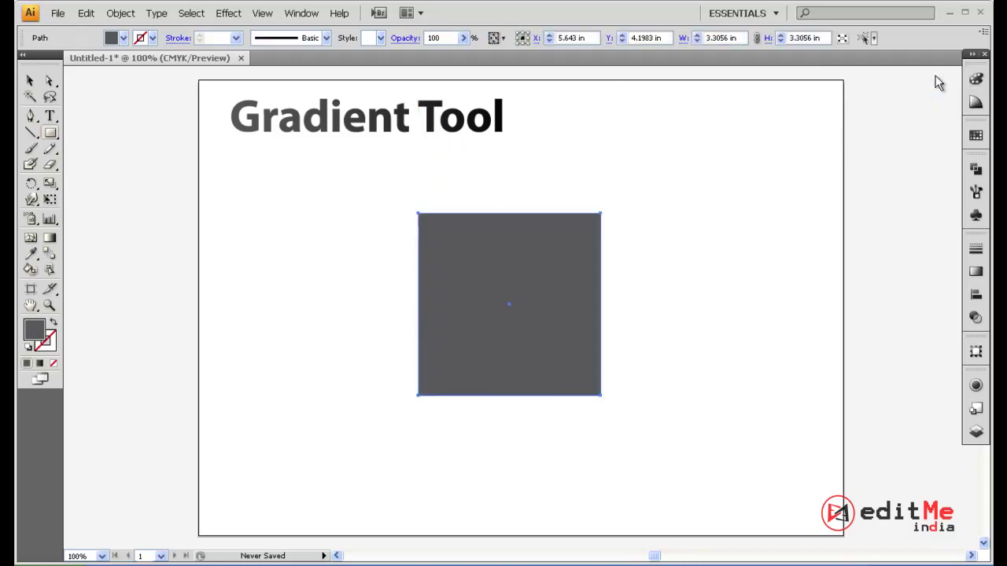
click(30, 82)
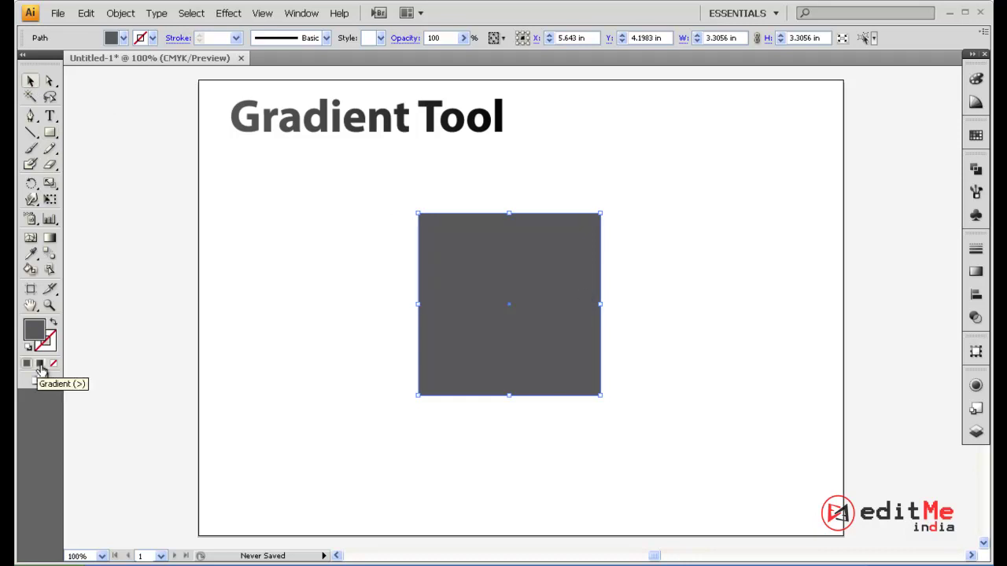
Fill the square with a linear gradient from dark grey to black.
click(40, 364)
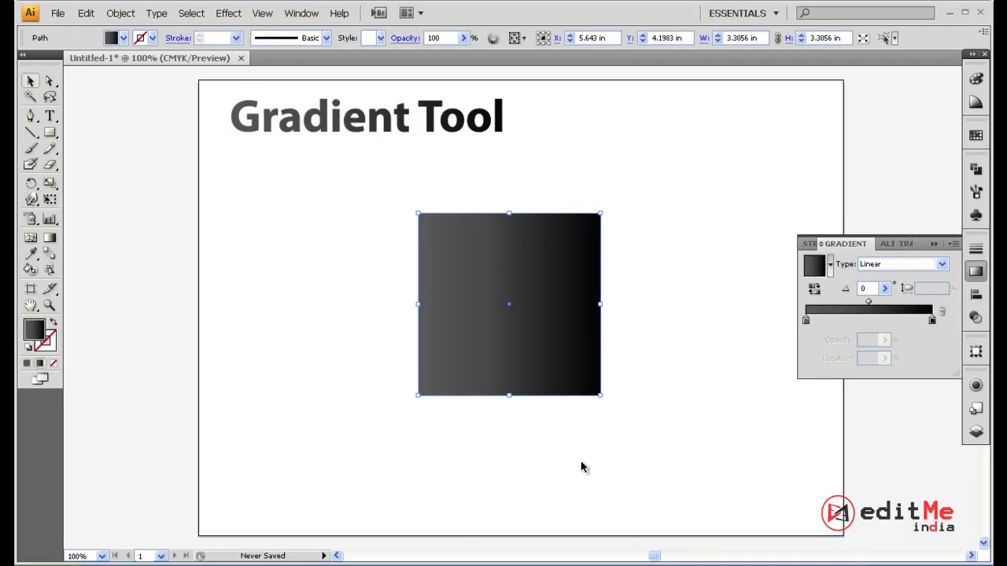
click(975, 272)
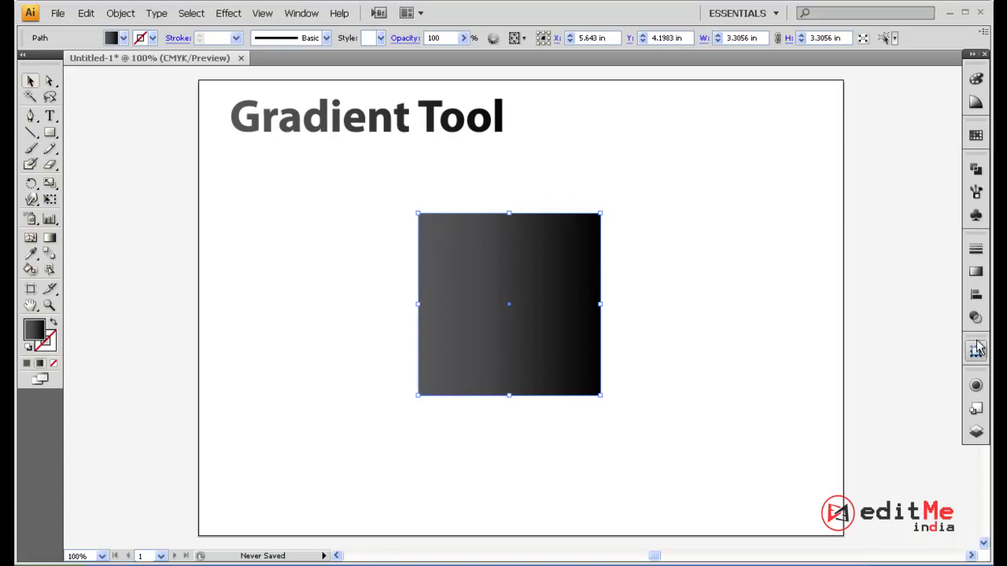
click(977, 272)
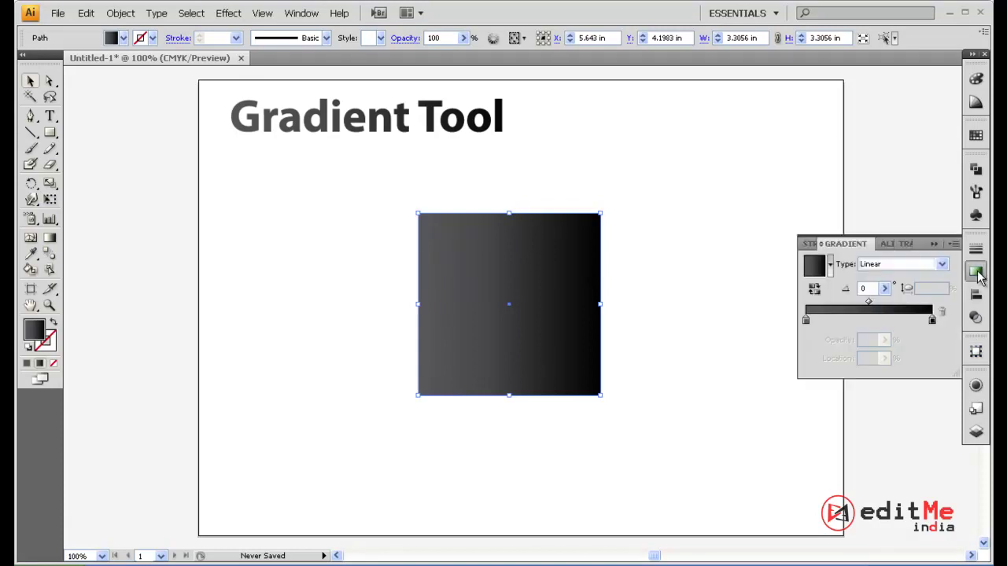
click(830, 267)
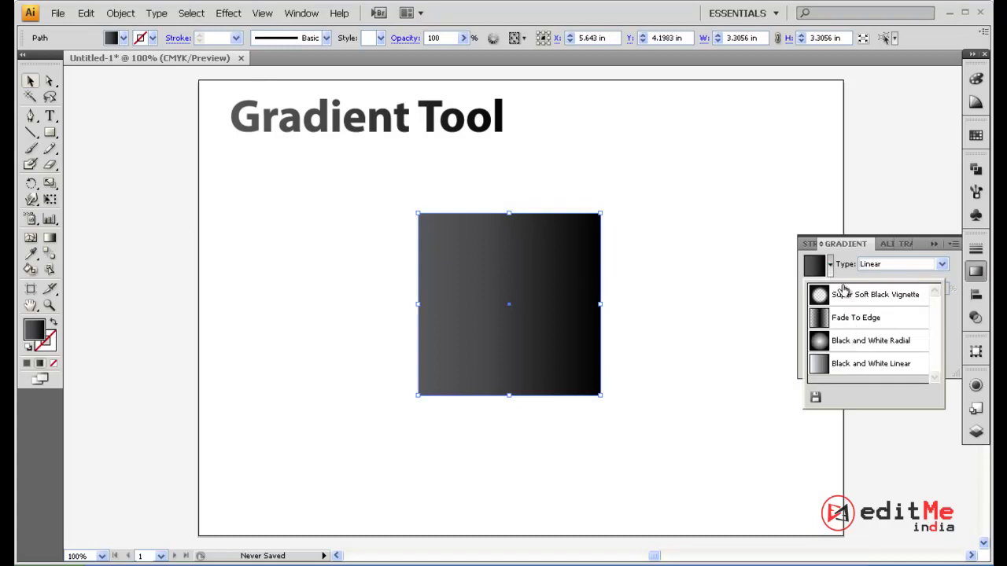
click(907, 272)
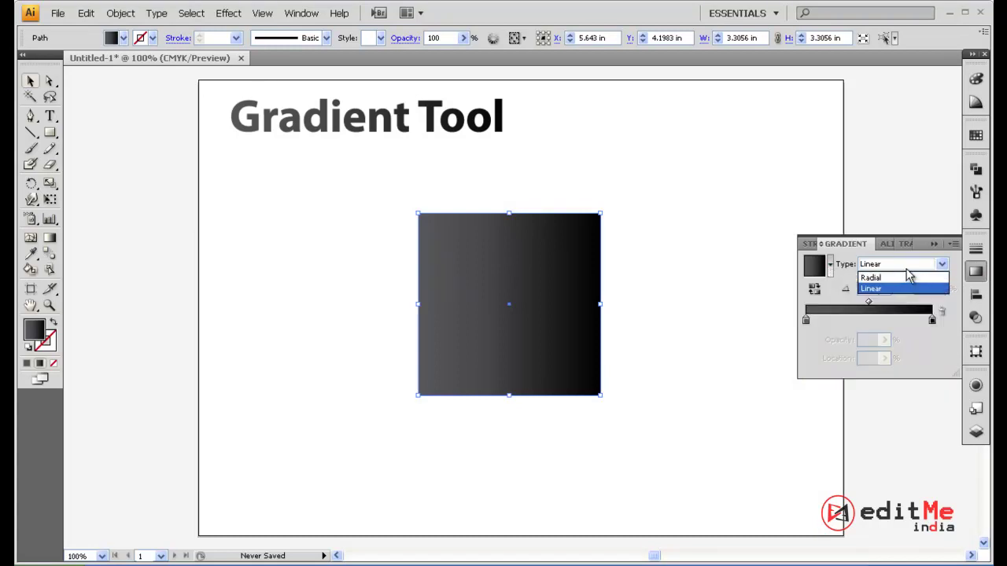
click(908, 277)
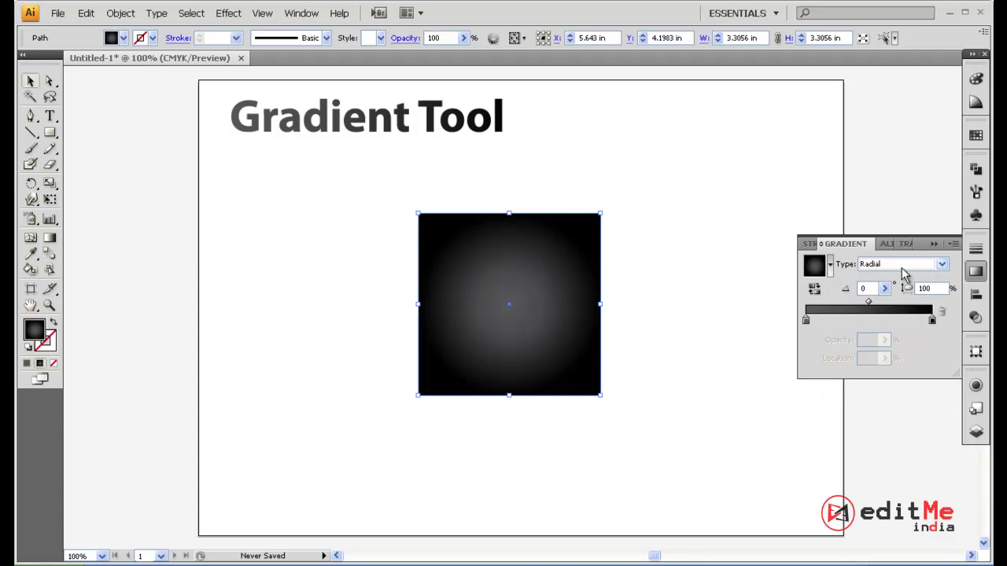
click(902, 268)
click(903, 268)
click(900, 263)
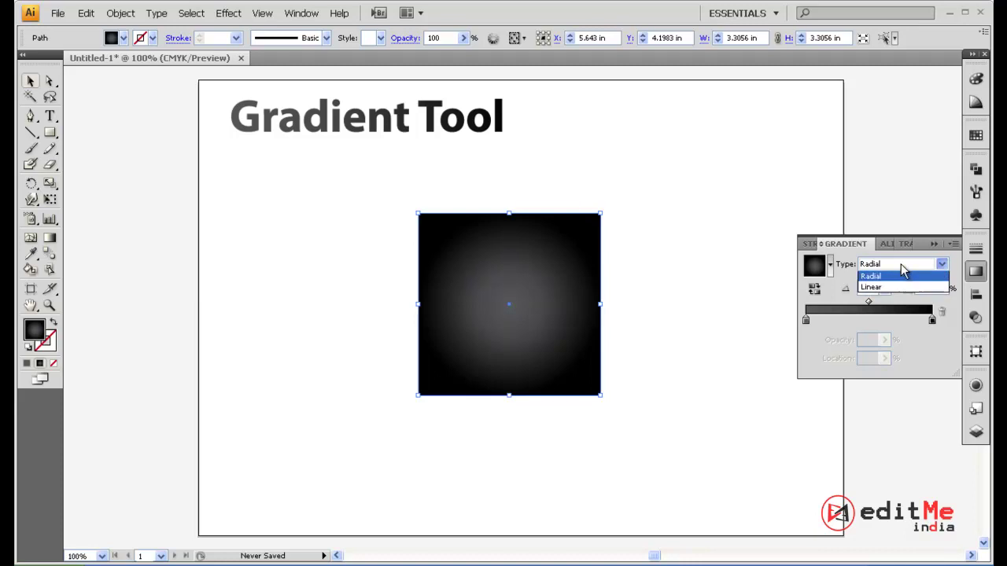
click(894, 288)
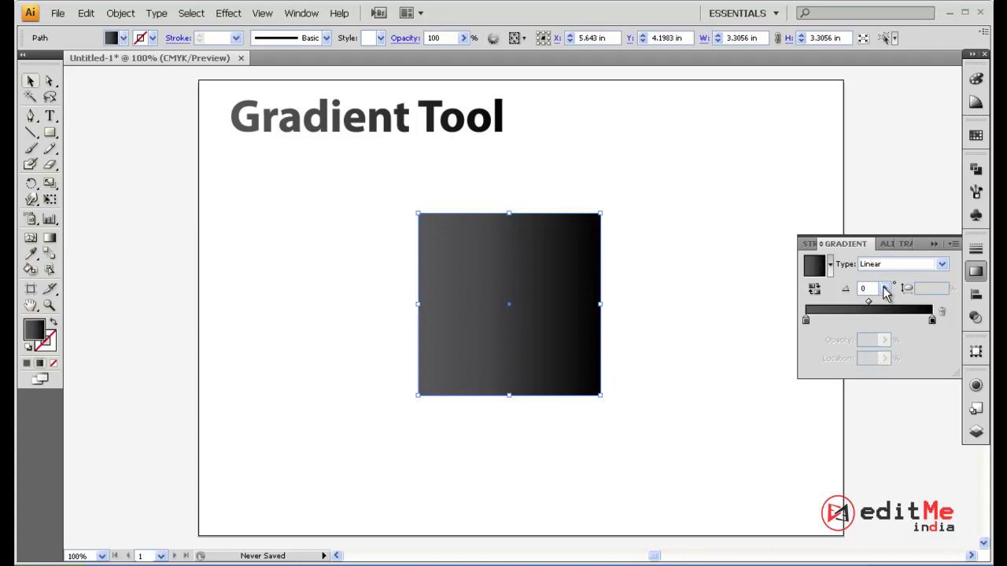
click(899, 268)
Keep the gradient Linear and try angles of 35°, 78°, 11° and -45°.
click(899, 265)
text(35)
key(Return)
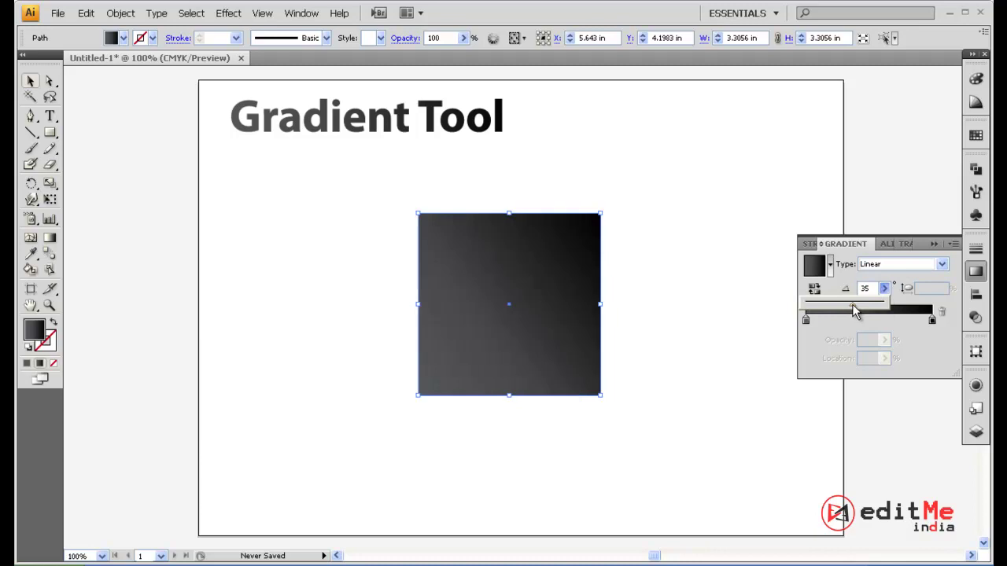
text(78)
key(Return)
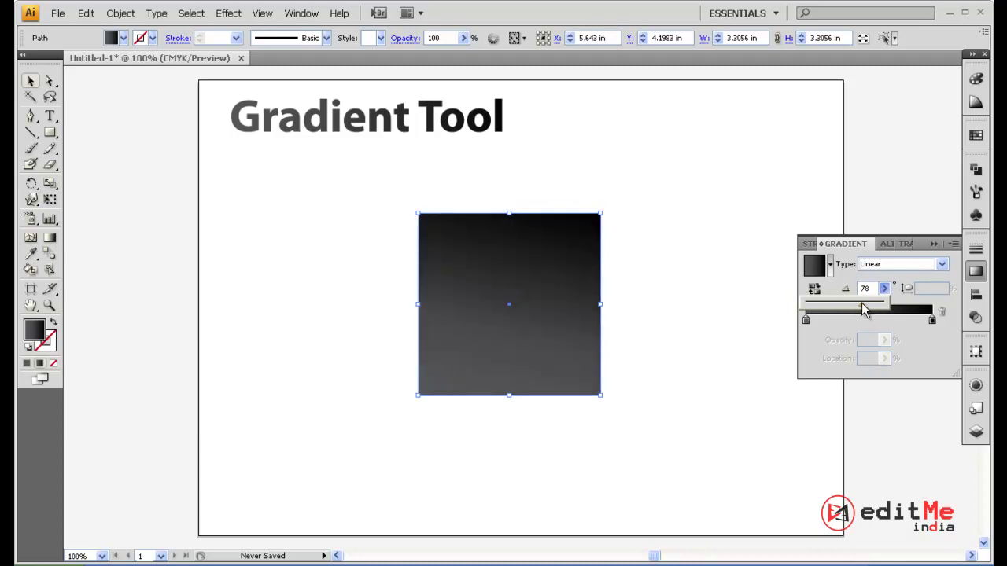
text(11)
key(Return)
text(-45)
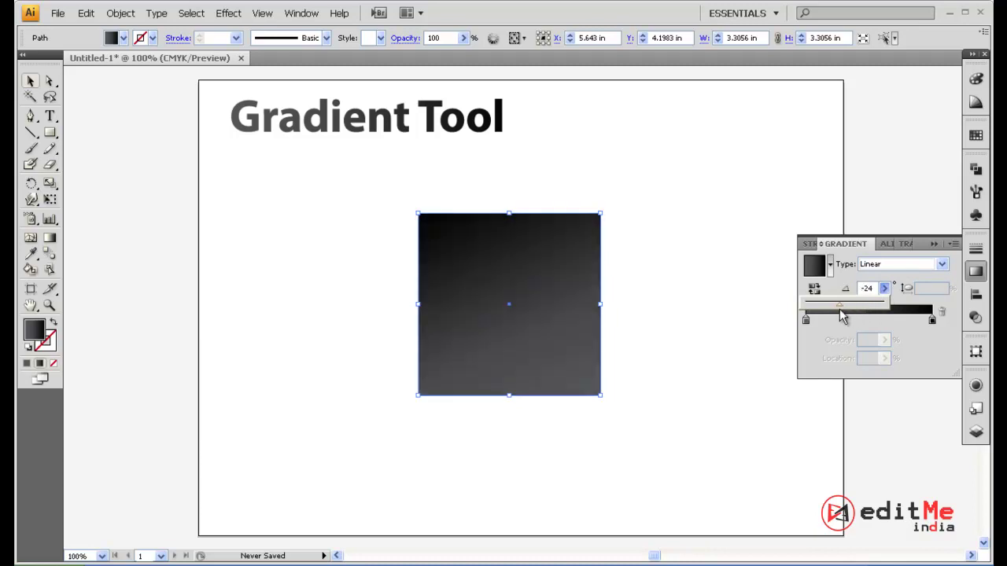
key(Return)
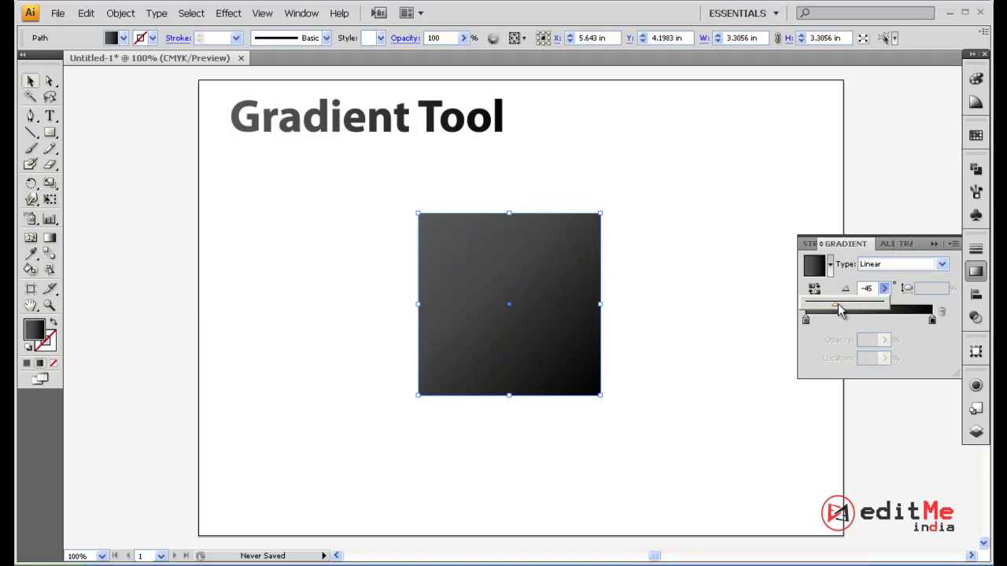
Try further gradient angles of -80°, 0°, -27° and 71°.
text(-80)
key(Return)
text(0)
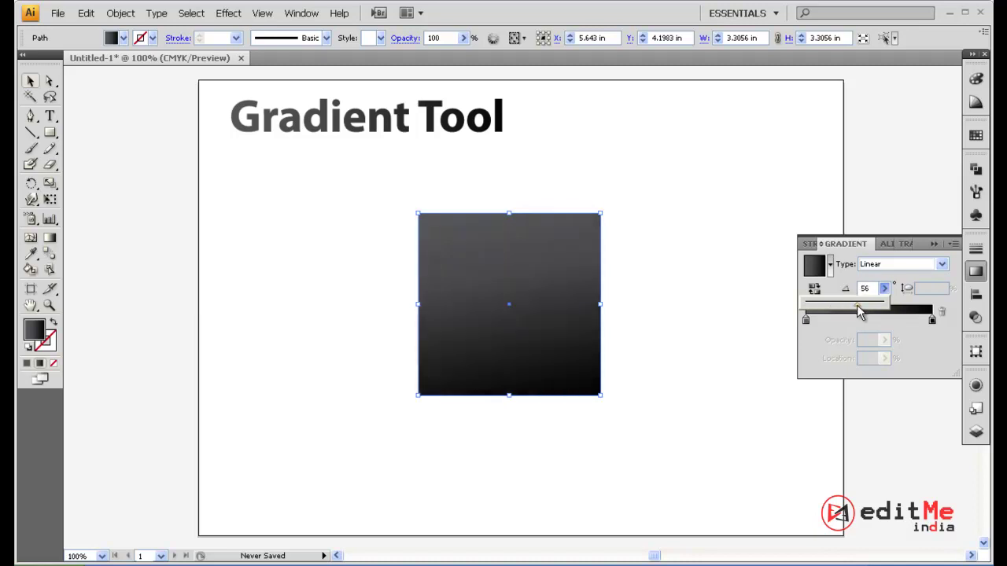
key(Return)
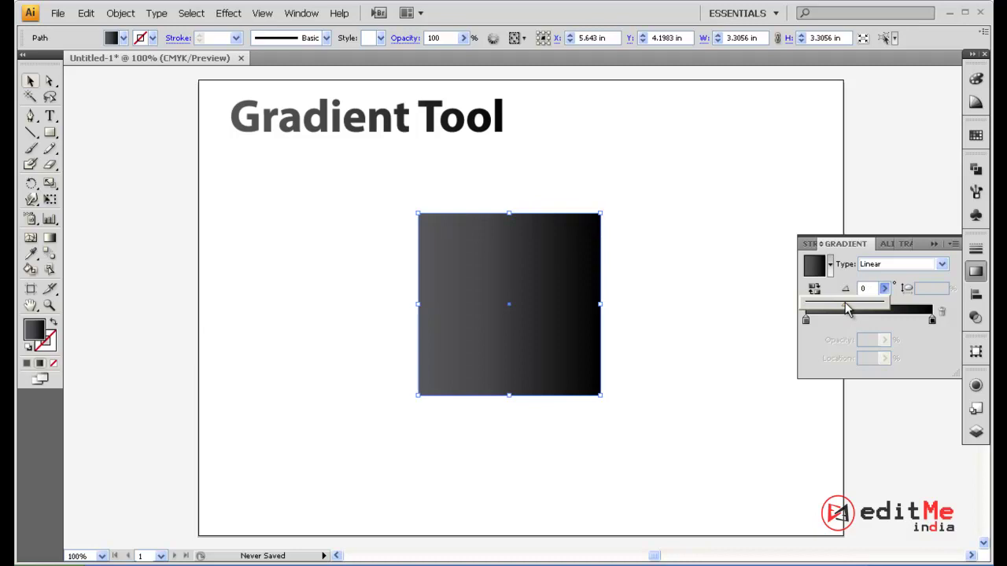
text(-27)
key(Return)
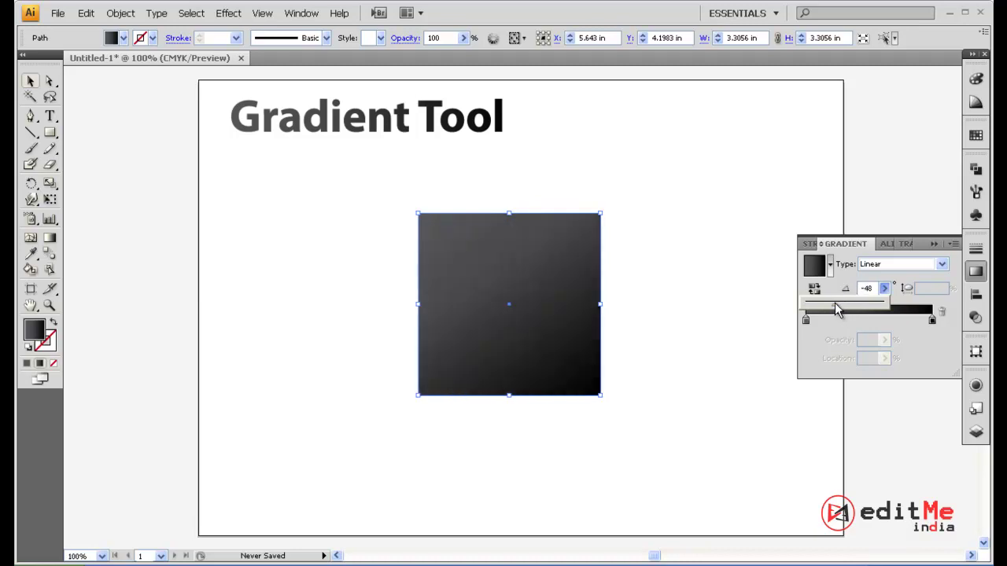
text(71)
key(Return)
click(883, 289)
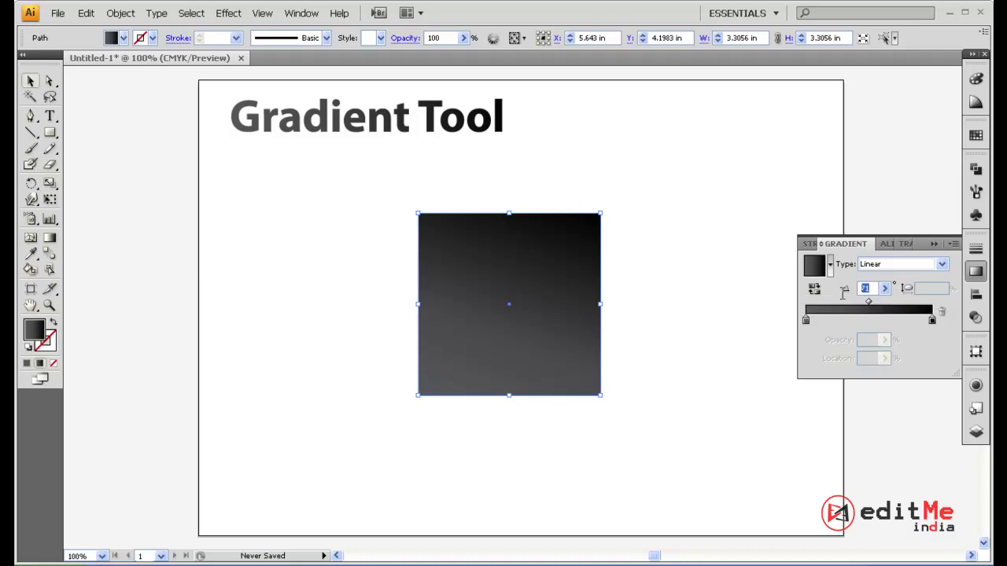
Reset the angle to 0°, then drag the gradient diagonally across the square, top-left to bottom-right.
text(0)
click(932, 244)
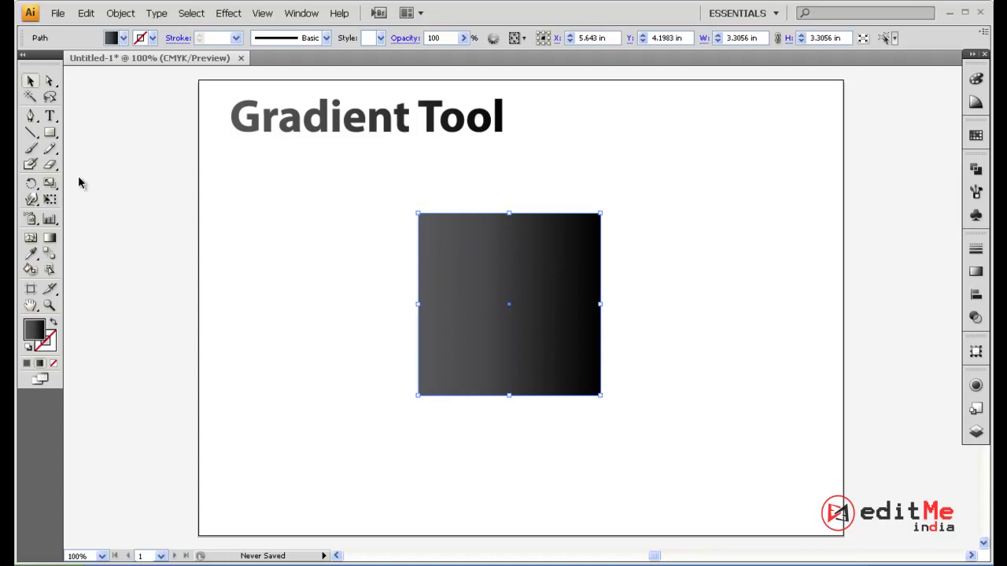
click(50, 239)
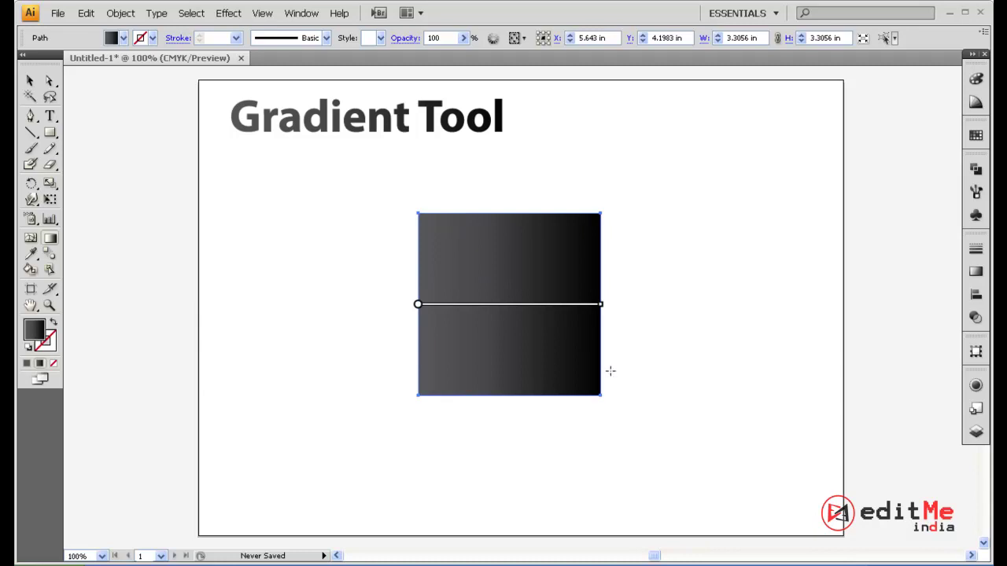
drag(405, 202, 606, 400)
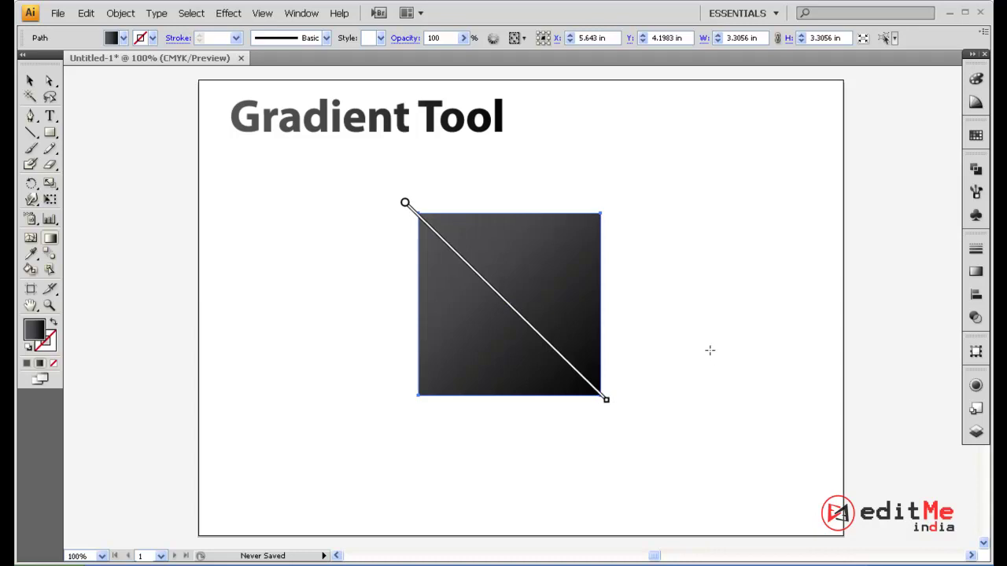
drag(623, 203, 421, 388)
drag(526, 428, 509, 294)
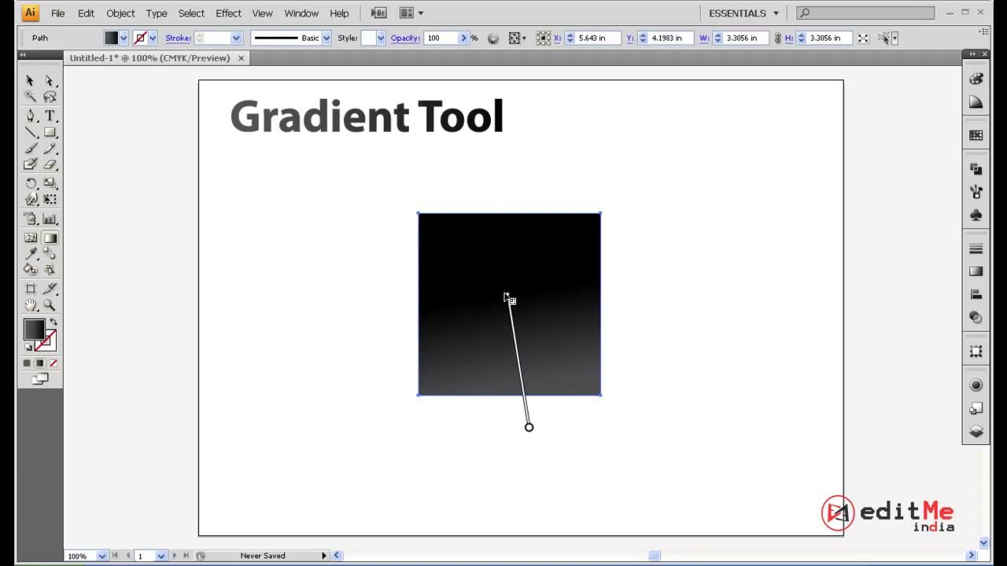
drag(378, 212, 603, 387)
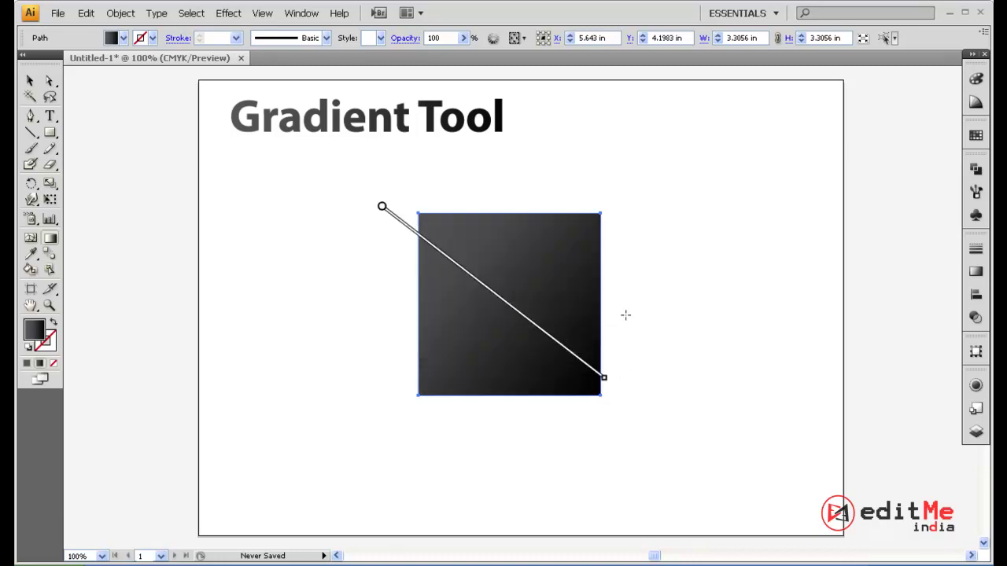
Redraw the gradient exactly corner to corner and confirm its angle is about -44°.
click(975, 272)
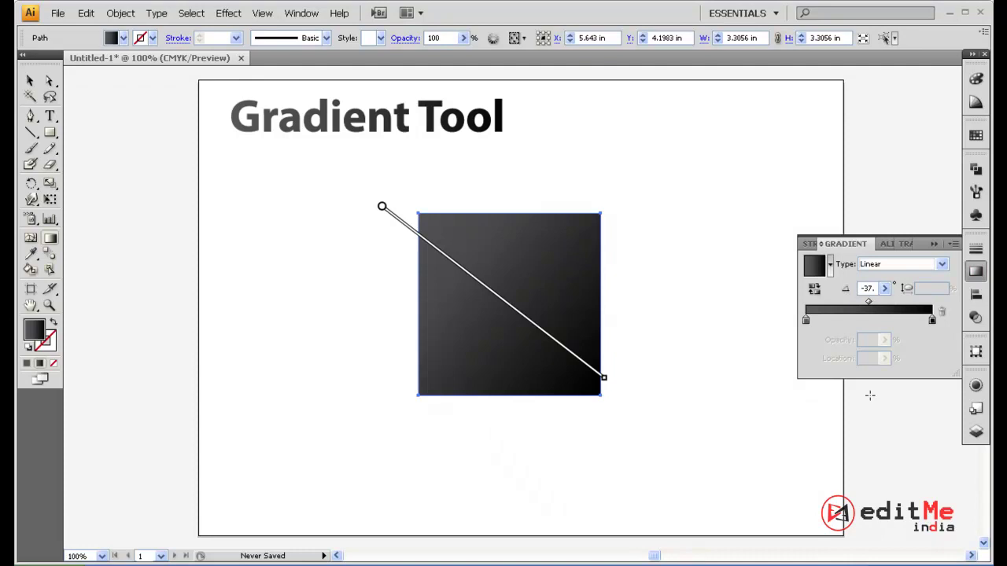
click(932, 245)
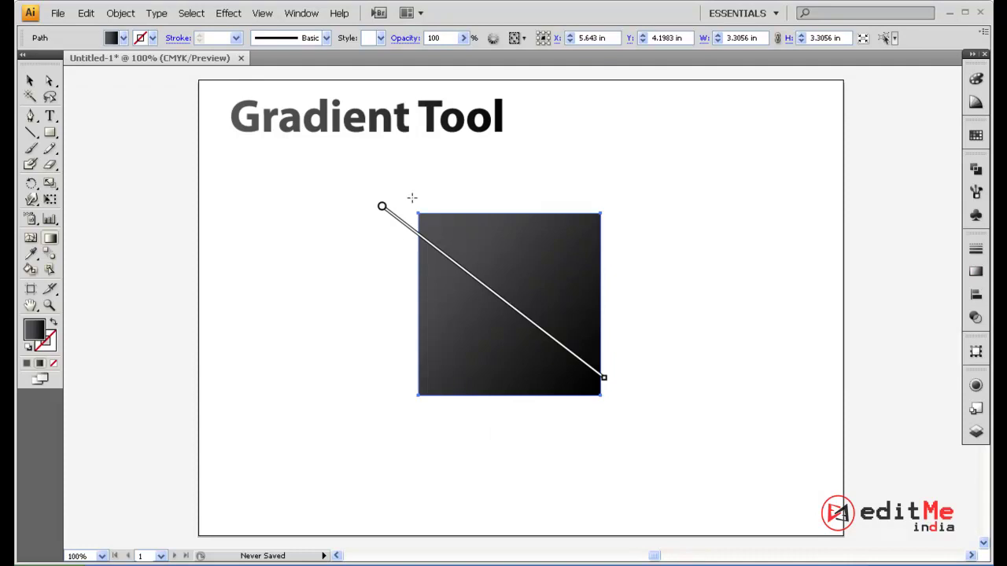
mouse_move(411, 205)
mouse_down()
mouse_move(539, 354)
mouse_move(603, 397)
mouse_up()
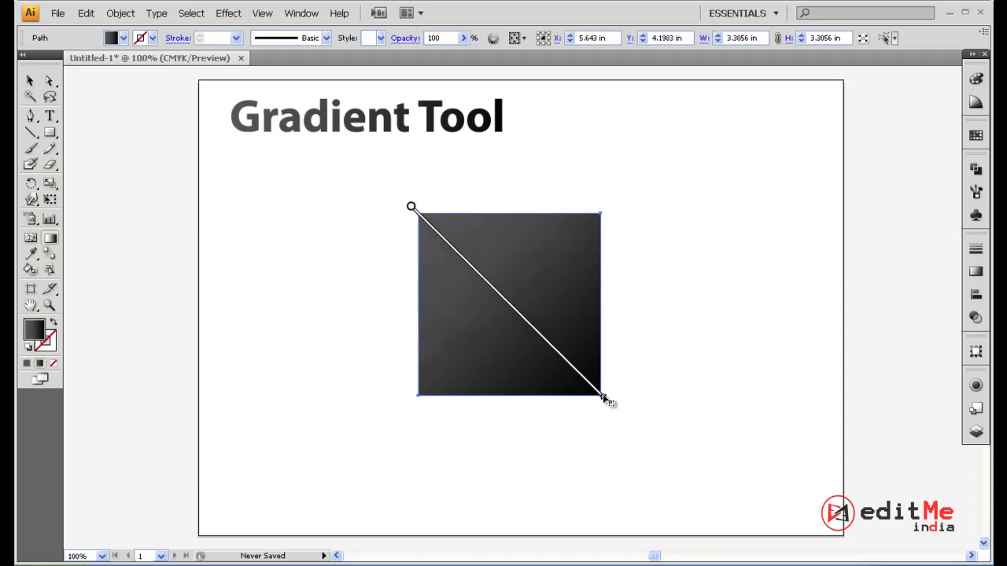
click(975, 272)
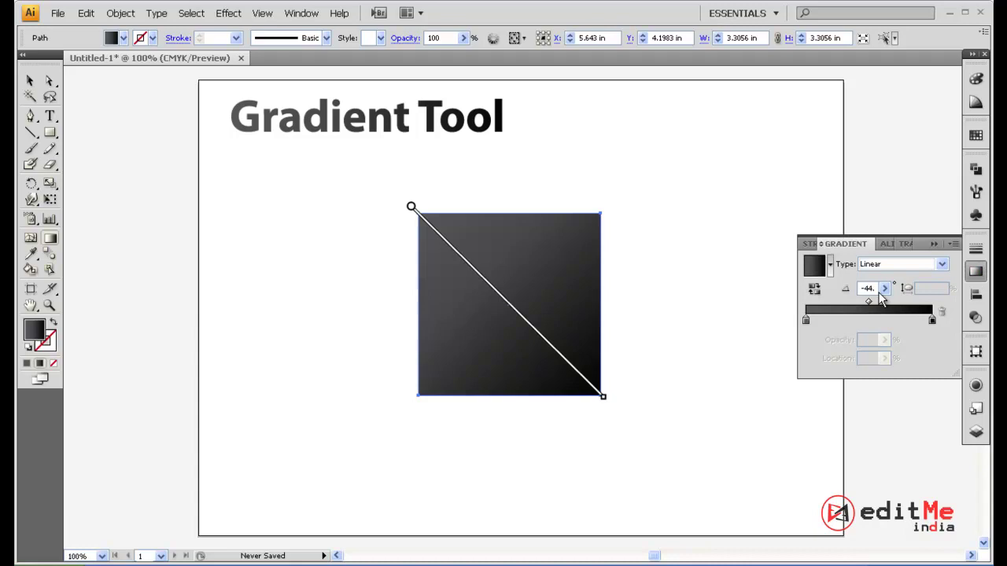
click(934, 246)
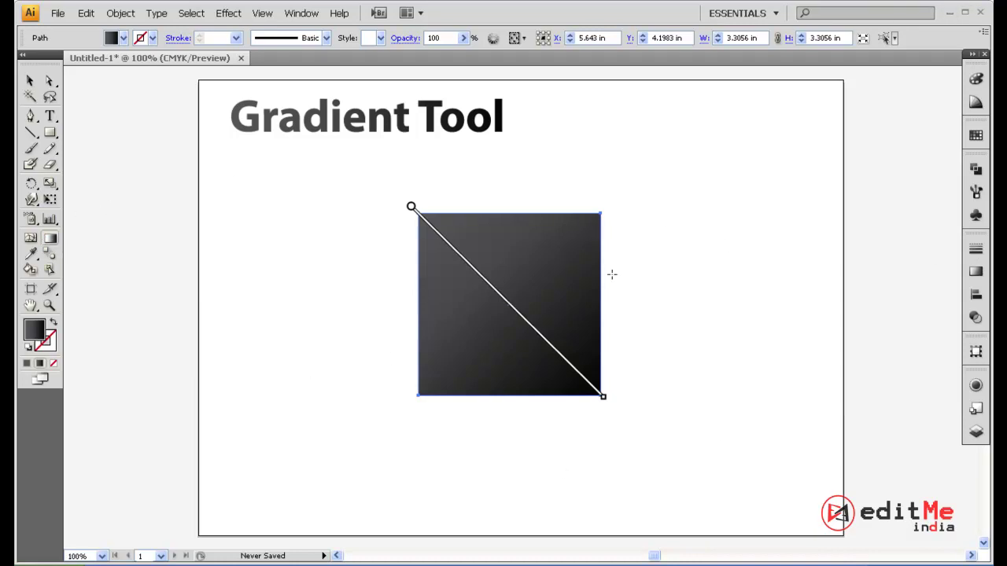
Draw a circle to the left of the square with the Ellipse tool.
click(52, 133)
drag(56, 138, 102, 168)
drag(243, 246, 358, 385)
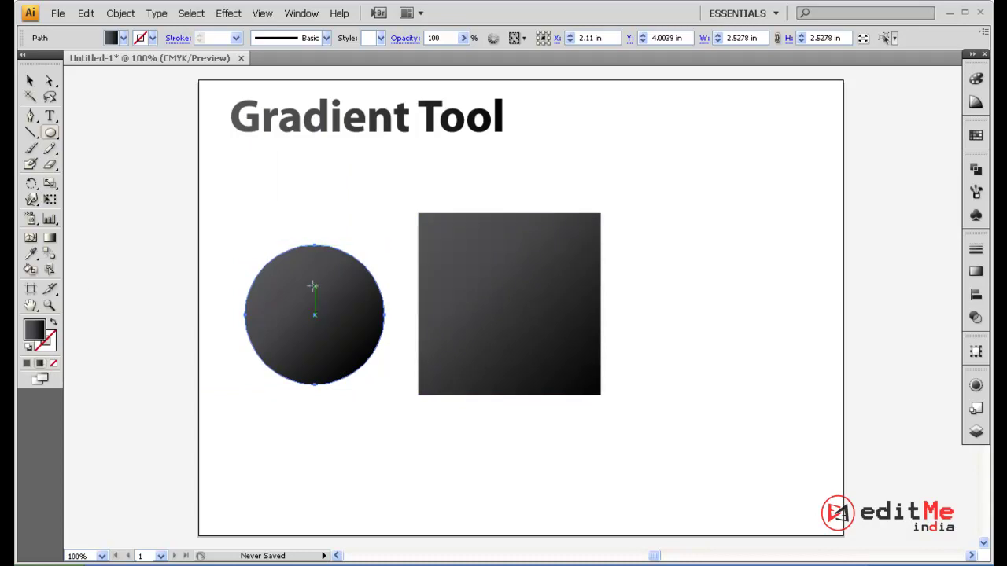
Set the circle's gradient type to Radial.
click(974, 272)
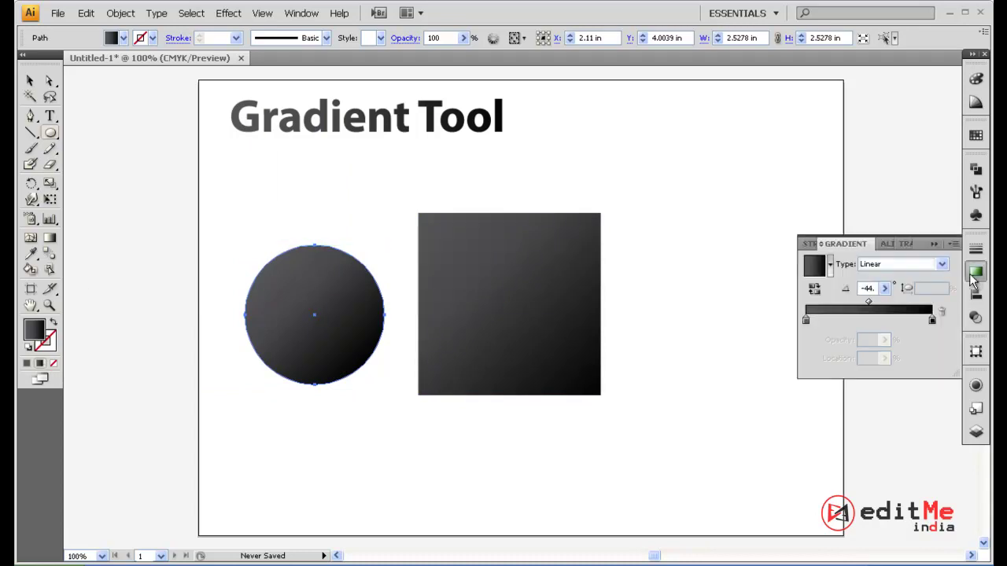
click(891, 265)
click(871, 277)
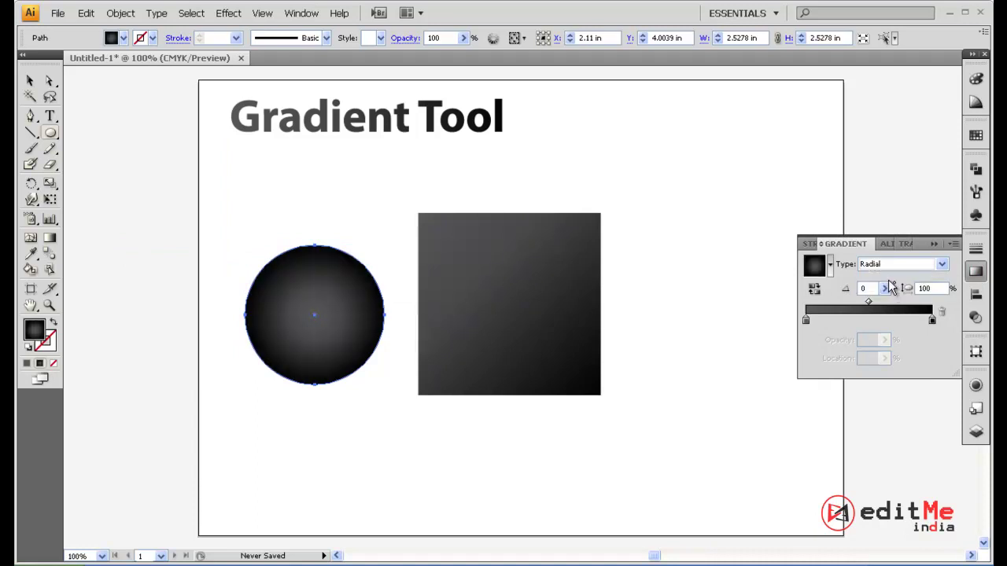
click(933, 243)
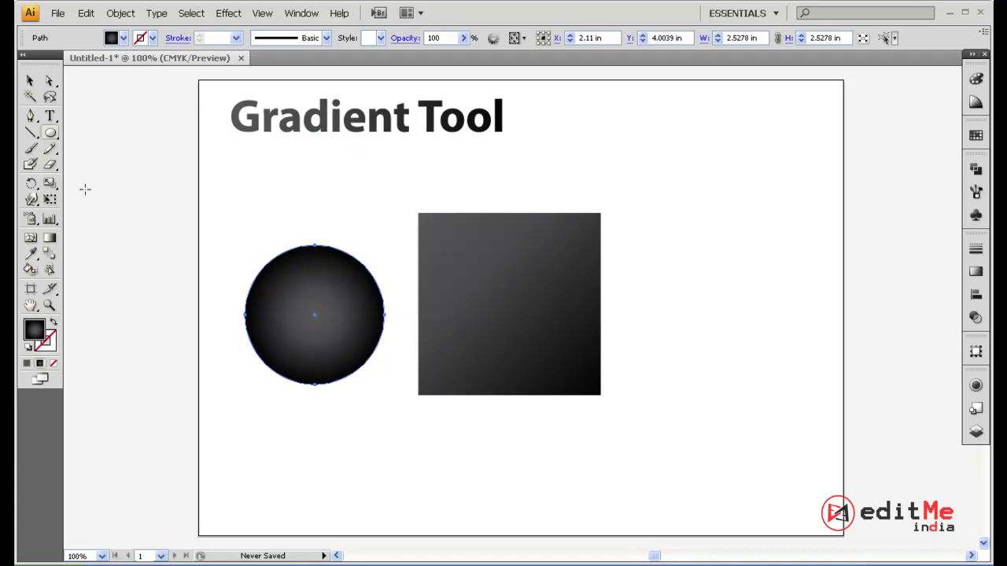
Shorten the radial gradient and place its highlight at the circle's upper left, then deselect.
click(49, 237)
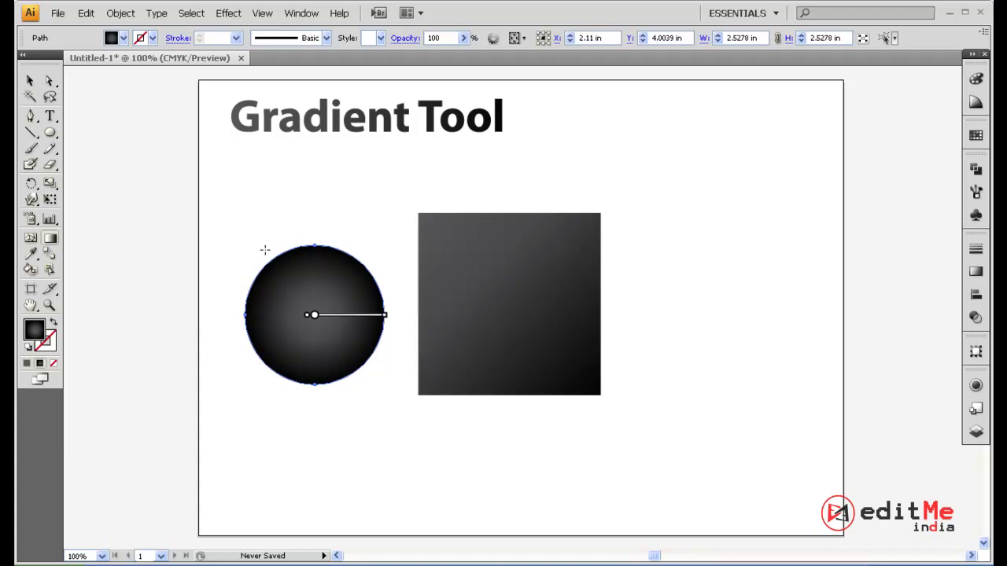
mouse_move(265, 250)
mouse_down()
mouse_move(330, 354)
mouse_move(348, 359)
mouse_up()
mouse_move(262, 247)
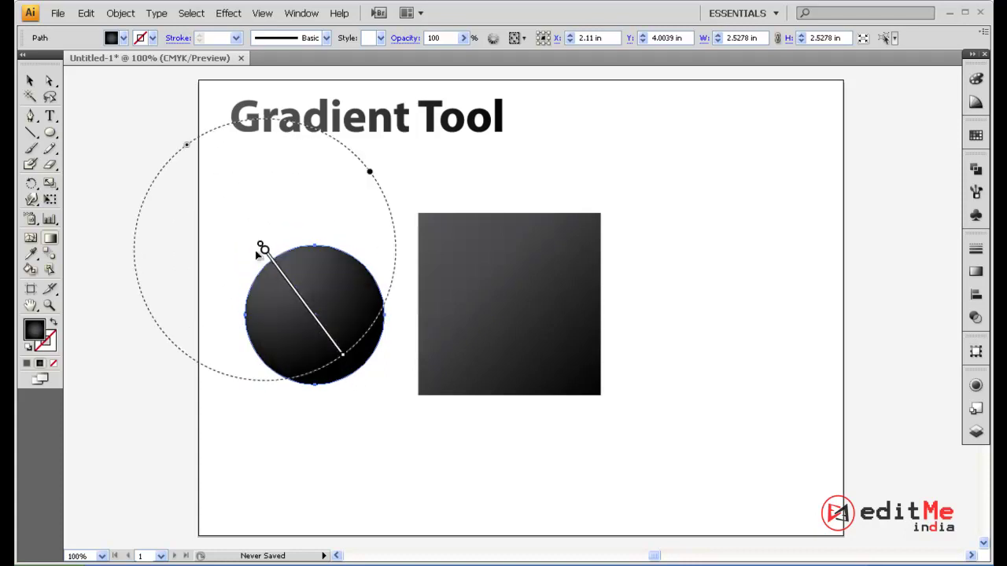
mouse_move(263, 249)
mouse_down()
mouse_move(301, 292)
mouse_move(289, 280)
mouse_up()
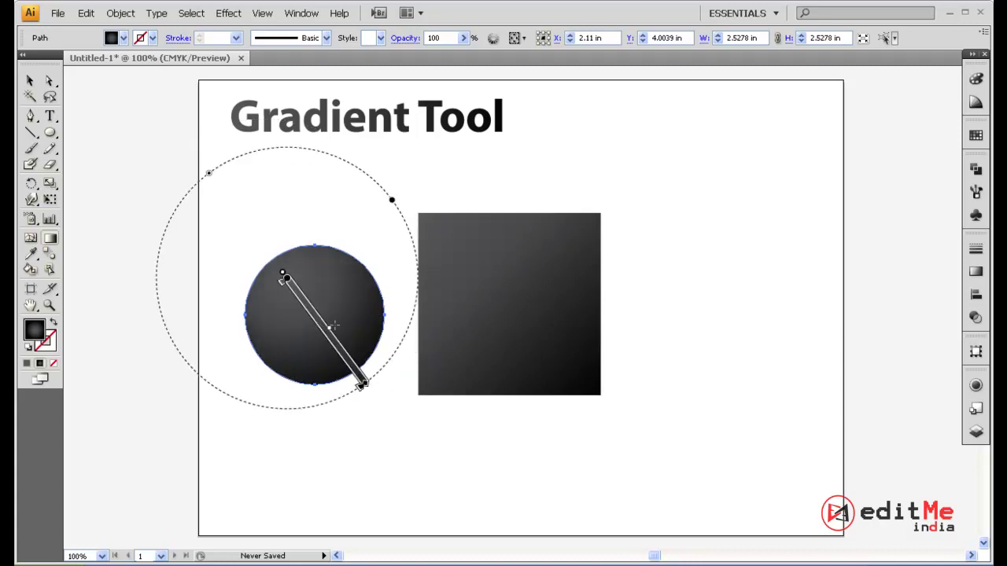
drag(365, 385, 317, 315)
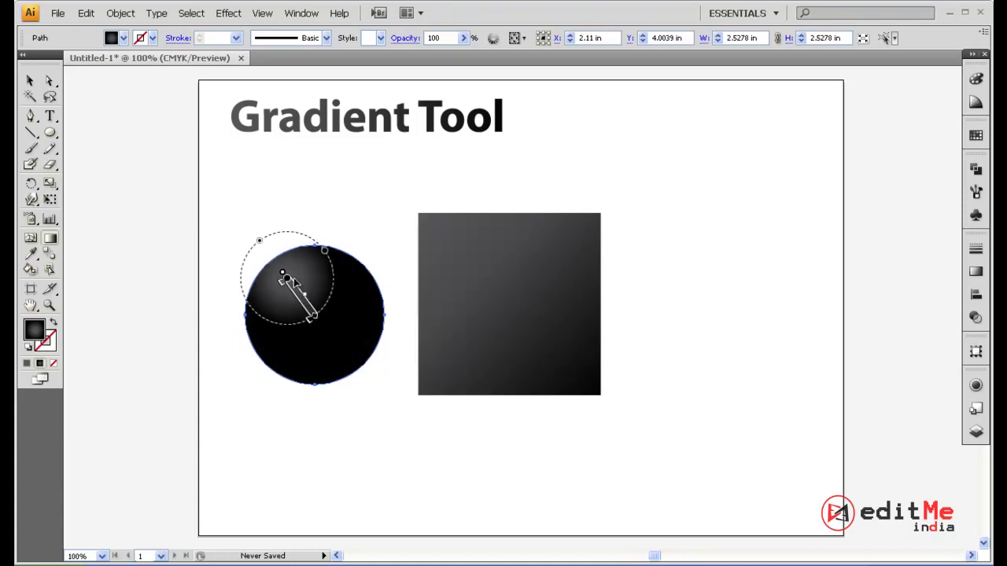
drag(293, 281, 303, 293)
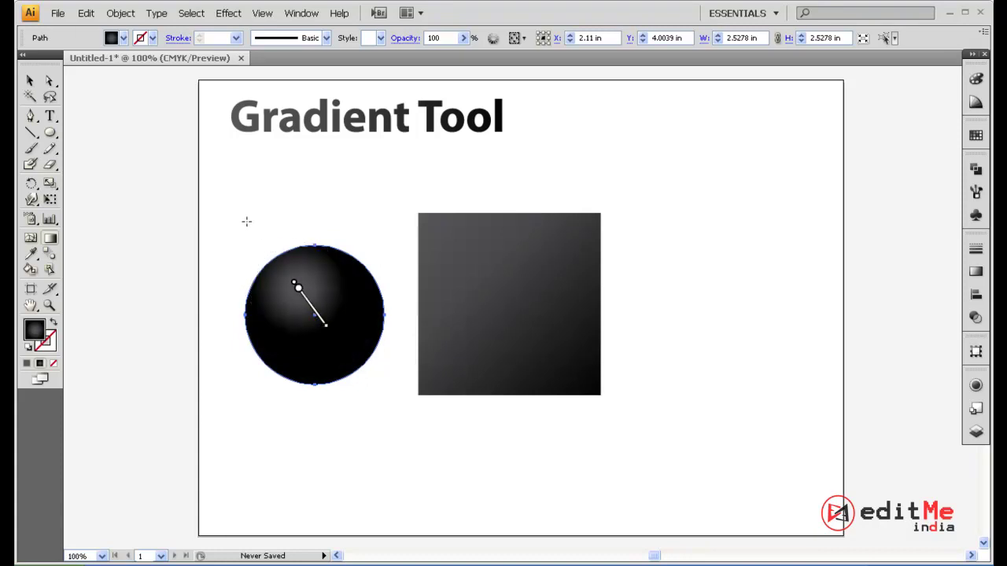
click(30, 80)
click(112, 189)
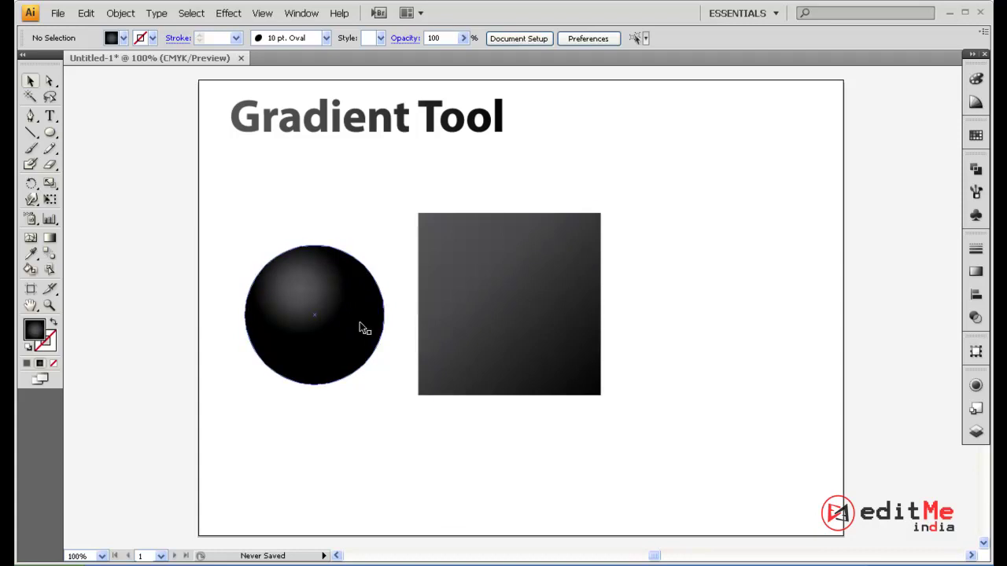
Type the text 'Example' to the right of the square.
key(t)
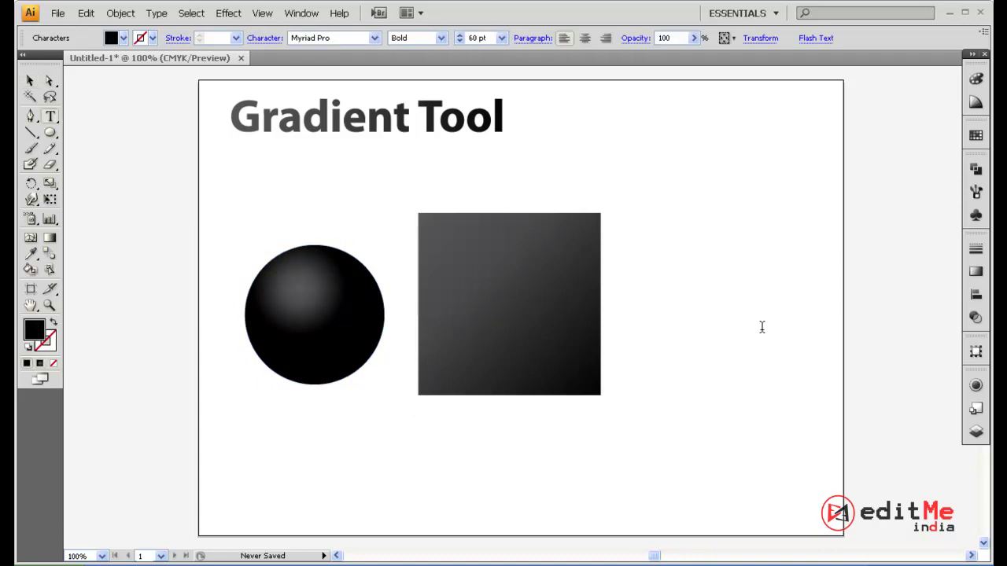
click(671, 285)
text(Exam)
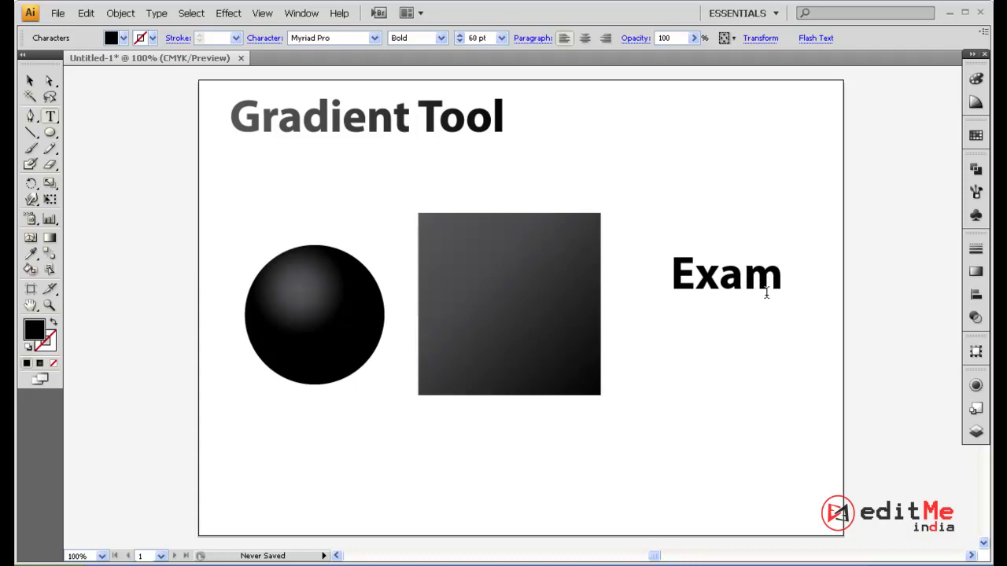
text(ple)
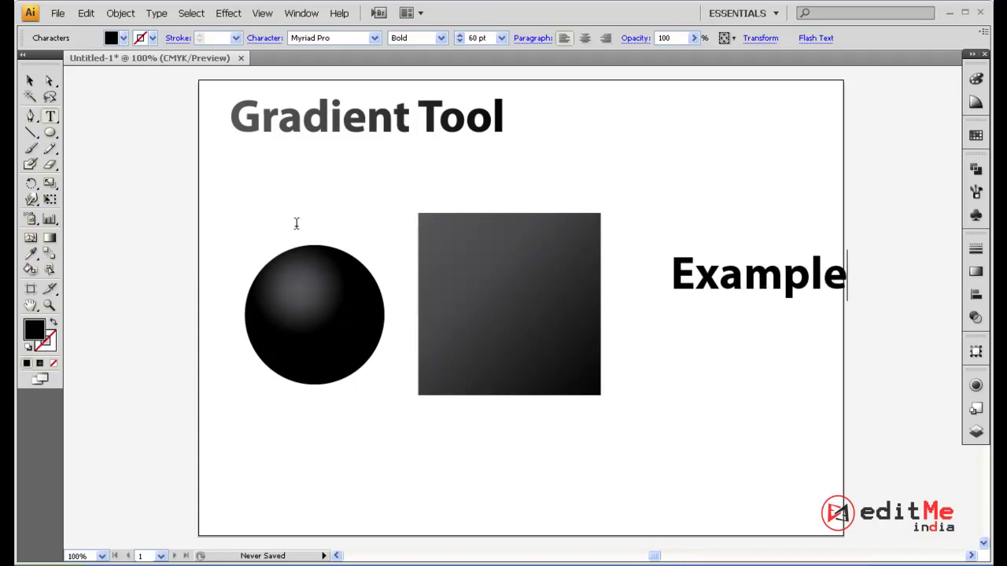
click(30, 80)
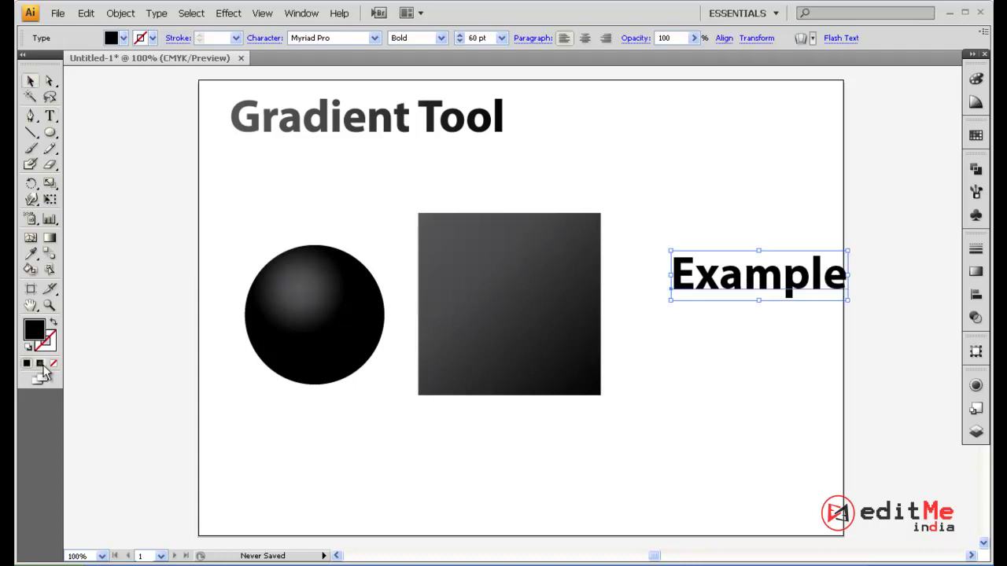
Open and close the Gradient and Color panels for the Example text.
click(40, 364)
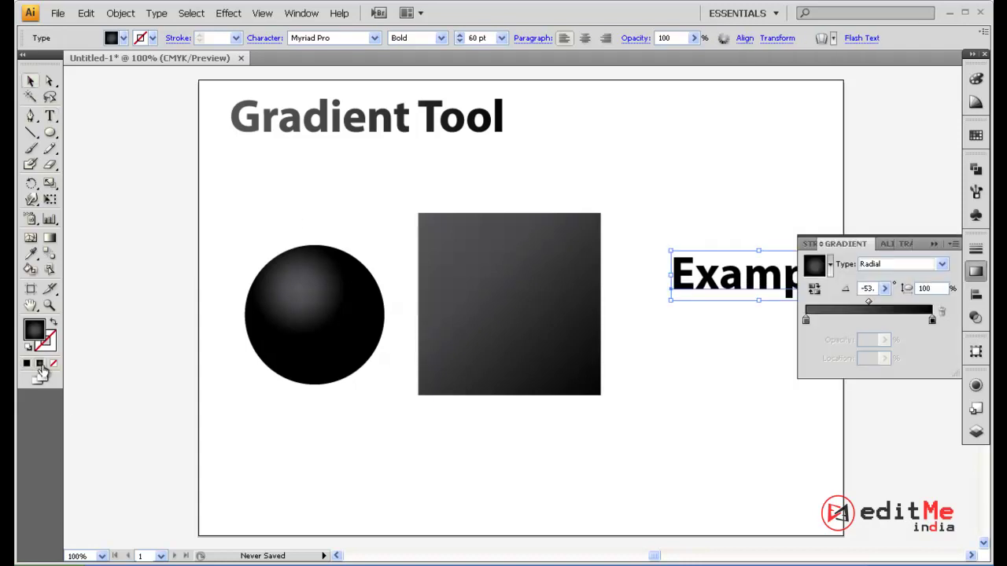
click(934, 245)
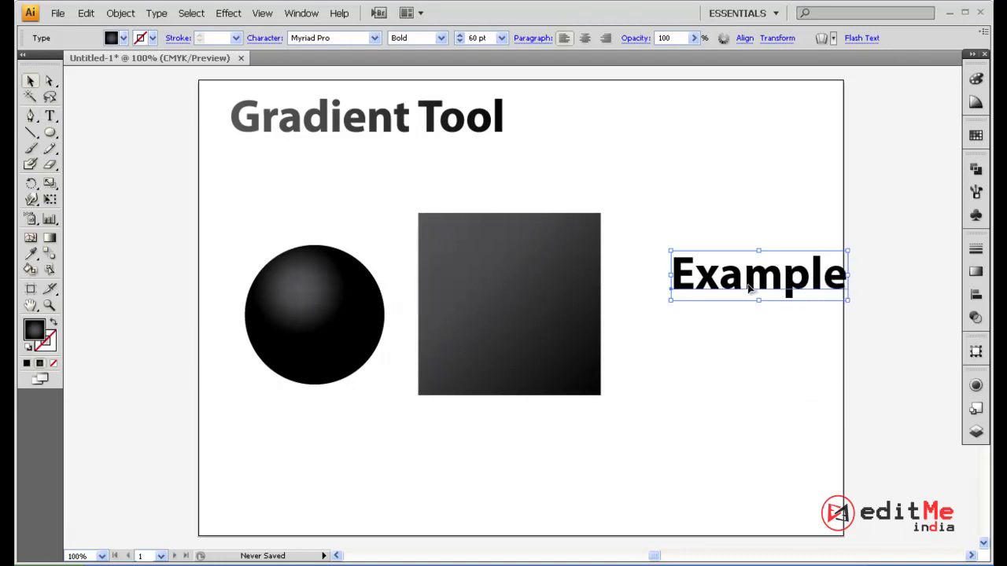
click(27, 367)
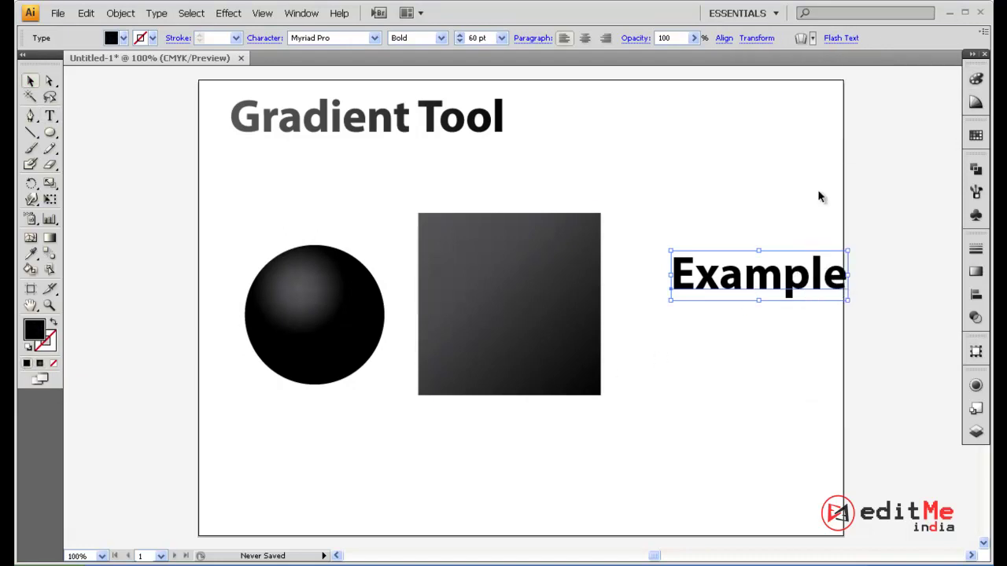
Nudge the Example text left and expand it into outlines via Object > Expand.
drag(761, 272, 737, 272)
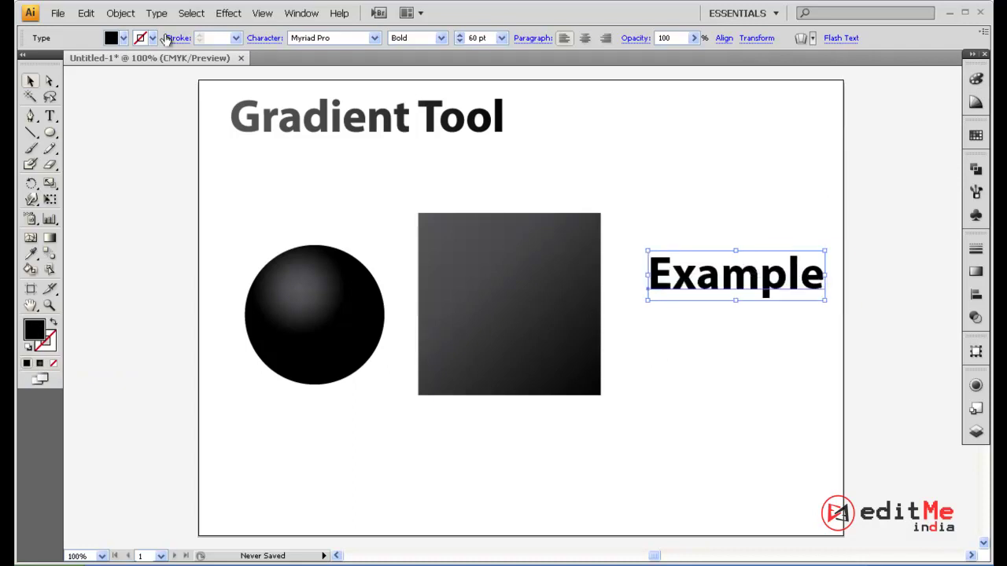
click(122, 14)
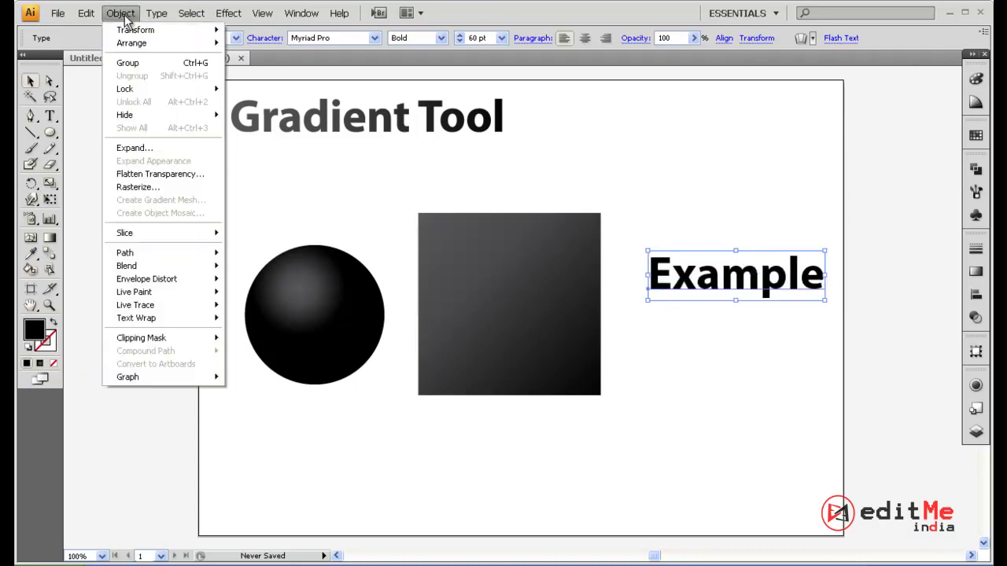
click(187, 150)
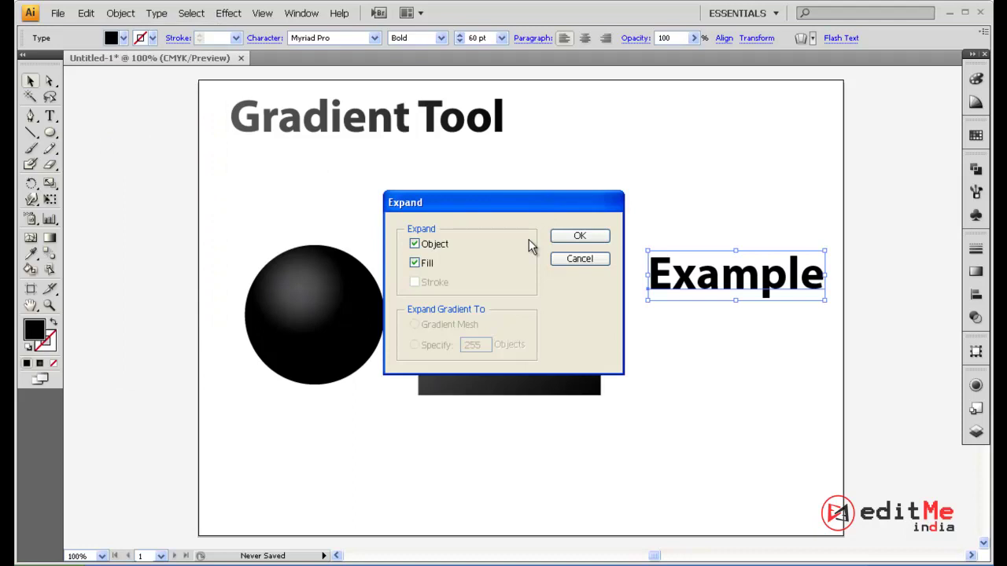
click(579, 237)
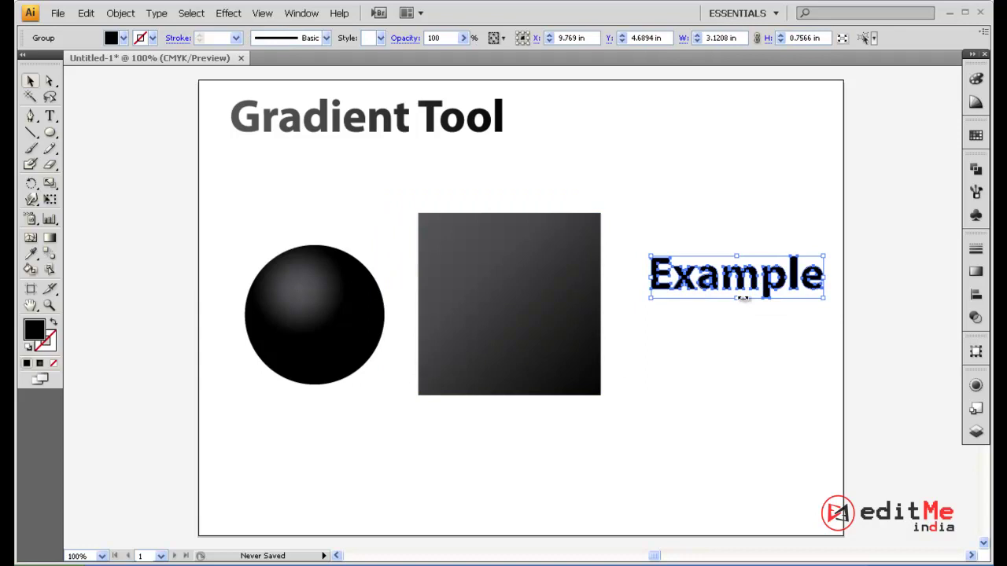
Zoom in to 200% on the outlined text and reselect it.
scroll(742, 298, up, 2)
drag(748, 323, 675, 347)
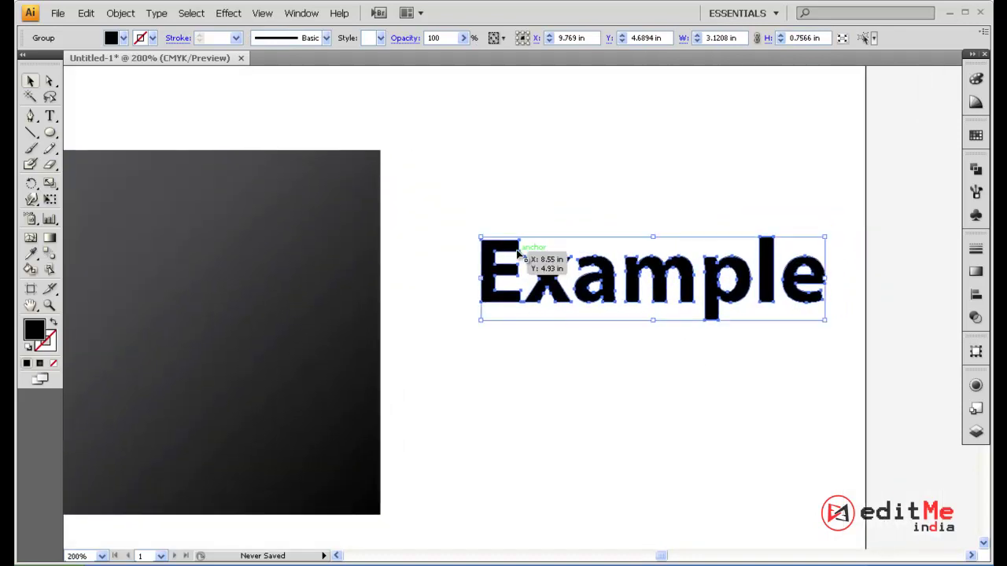
click(678, 204)
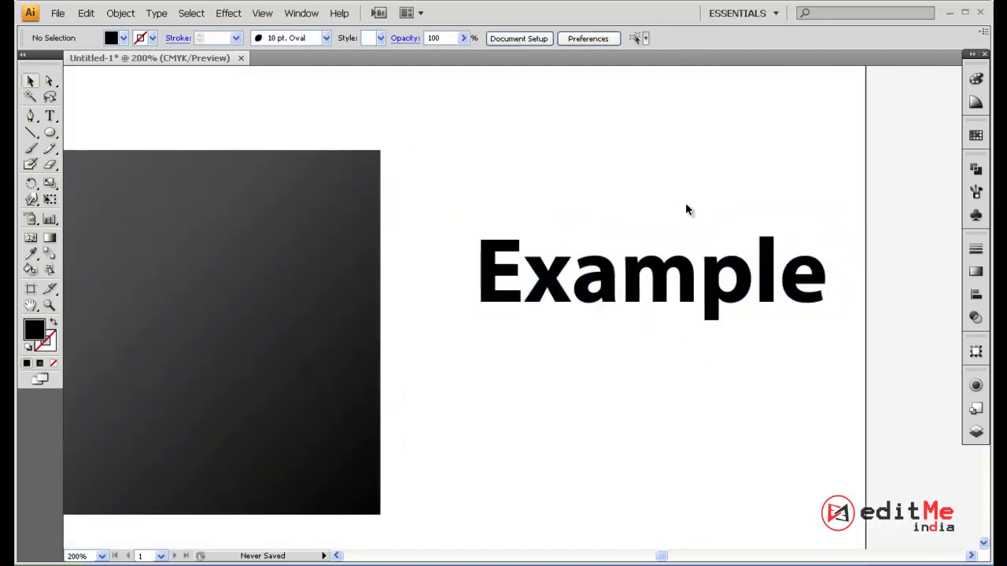
click(655, 277)
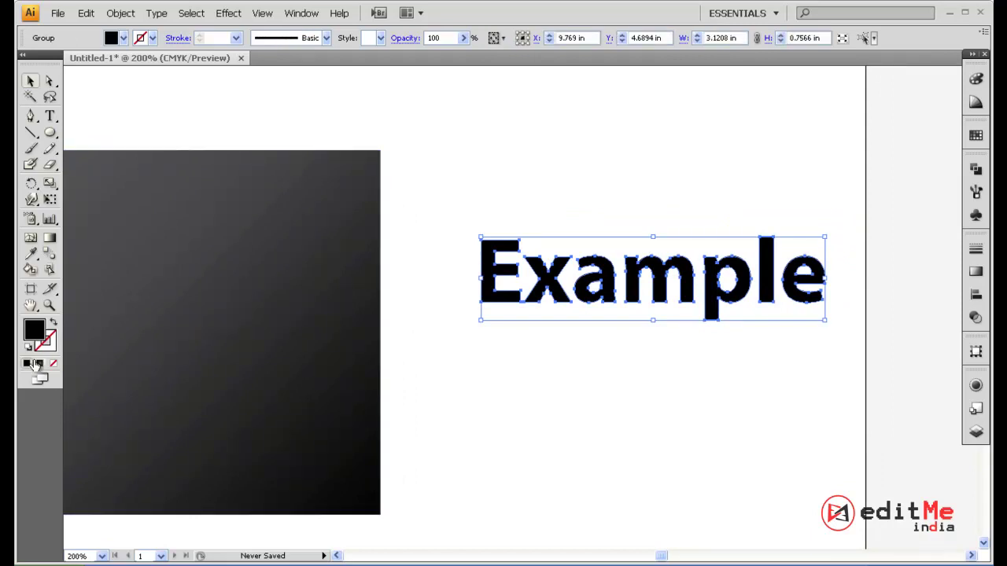
Fill the Example outlines with a linear gradient running left to right.
click(40, 364)
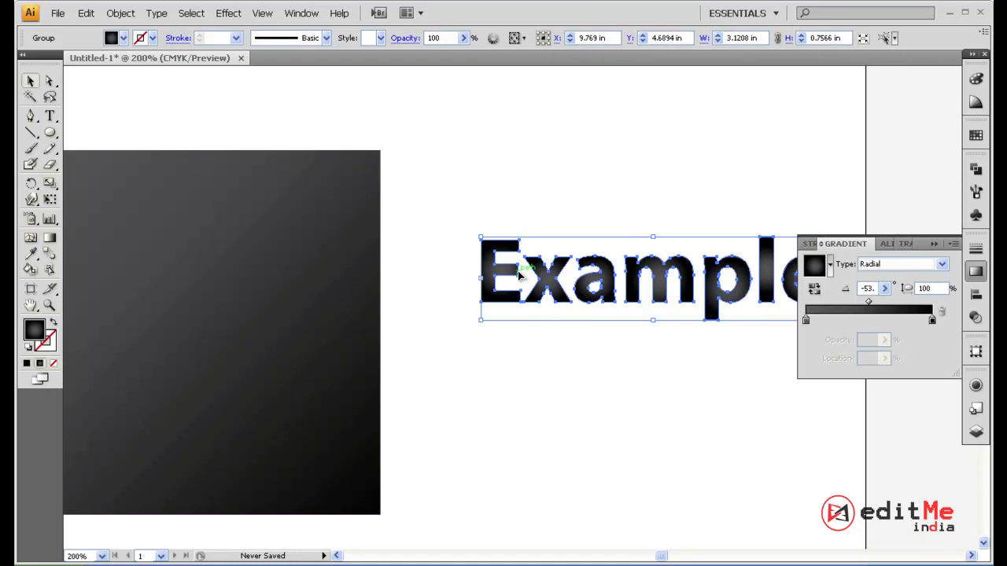
click(943, 246)
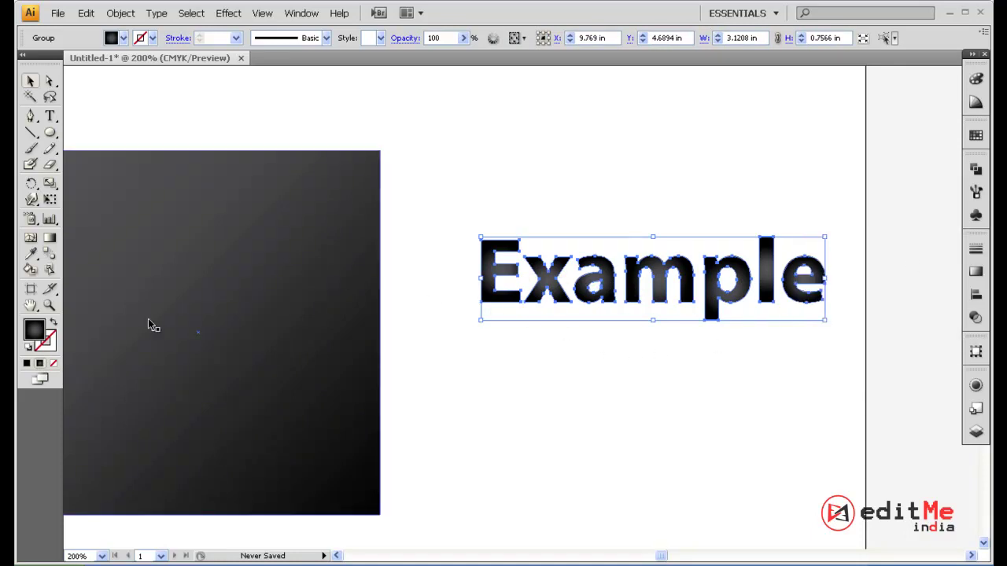
click(50, 239)
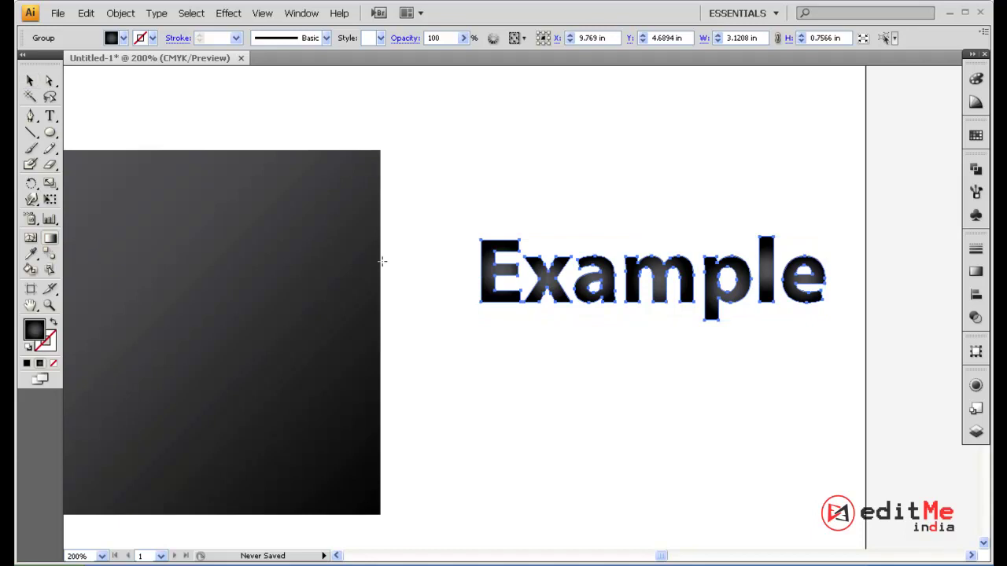
drag(465, 271, 808, 270)
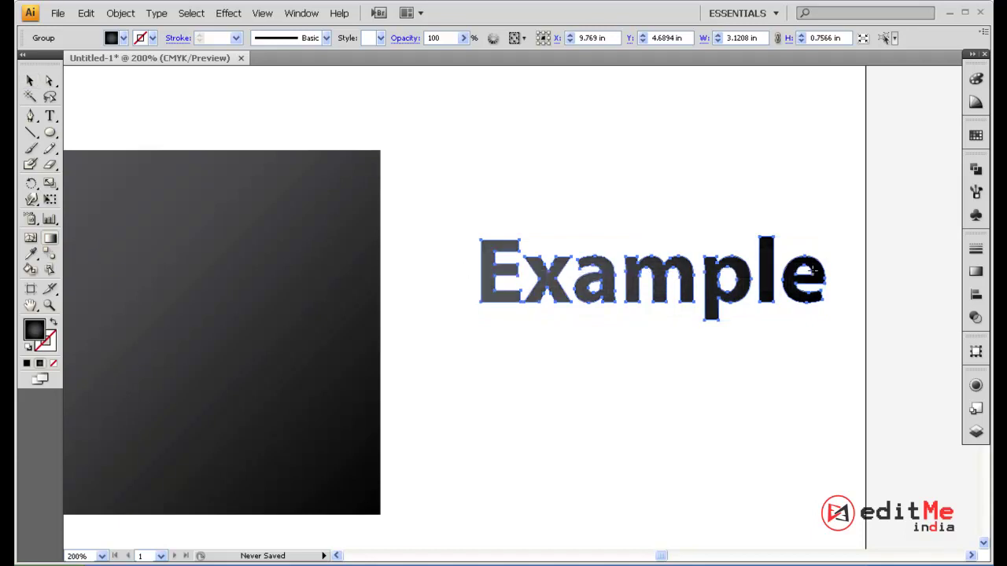
click(975, 271)
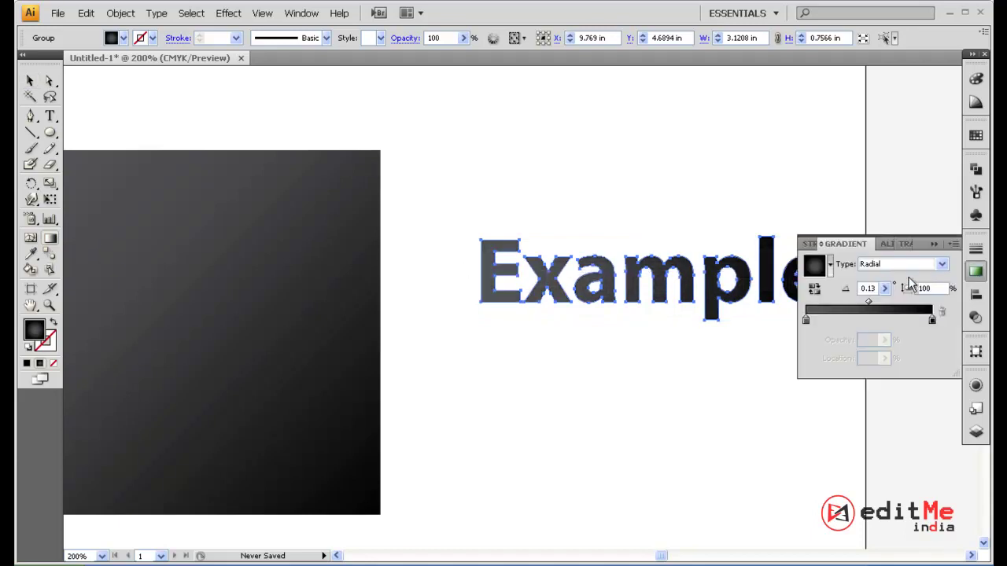
click(901, 264)
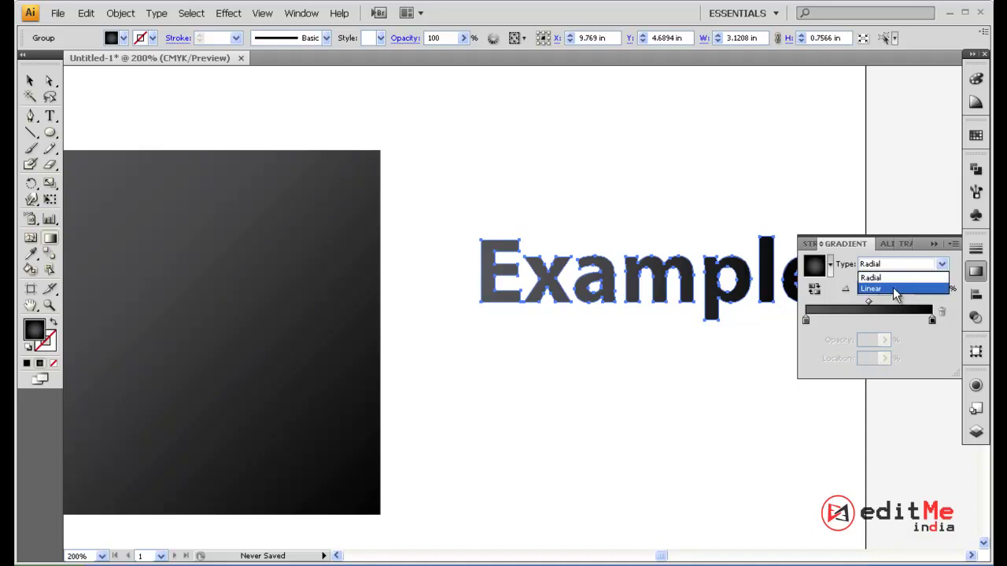
click(893, 283)
click(934, 243)
drag(465, 264, 829, 268)
Redraw the text's gradient top to bottom, then zoom out to 100%.
click(30, 81)
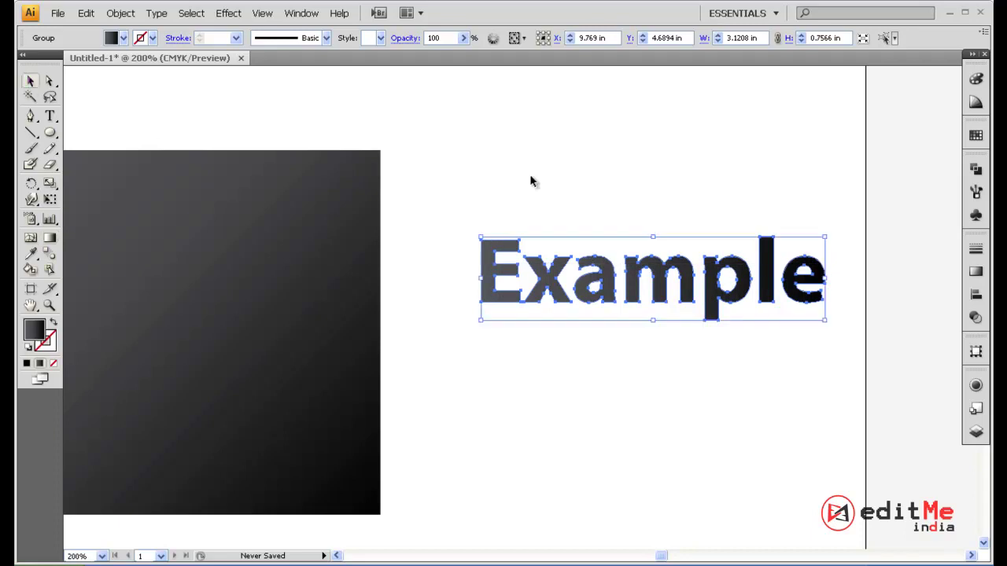
click(646, 236)
click(630, 273)
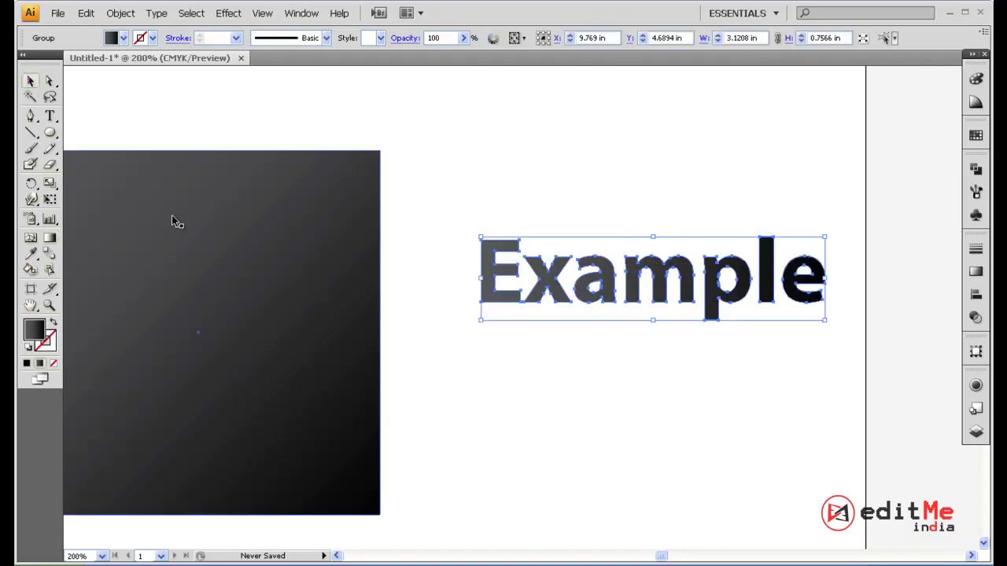
click(48, 240)
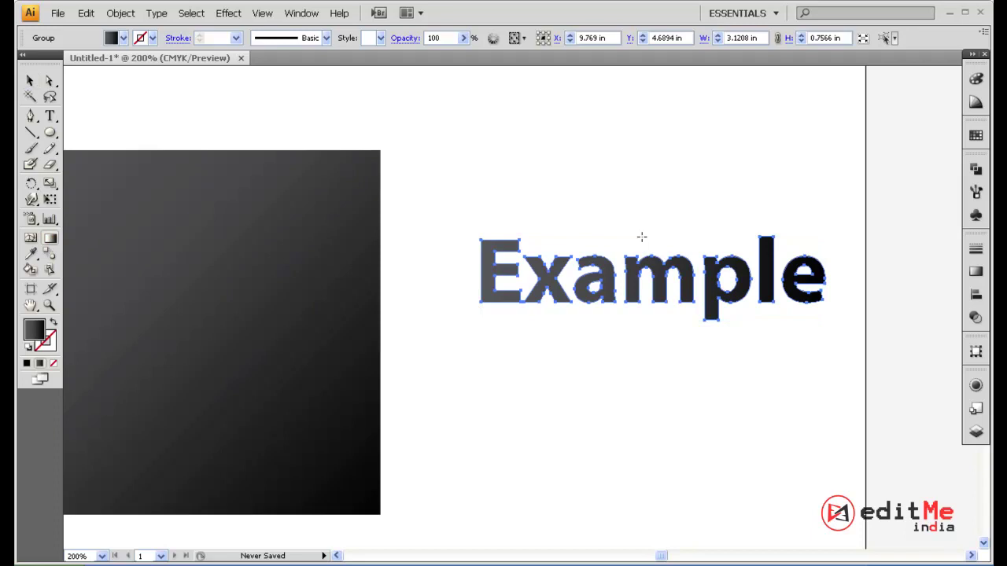
drag(642, 235, 643, 289)
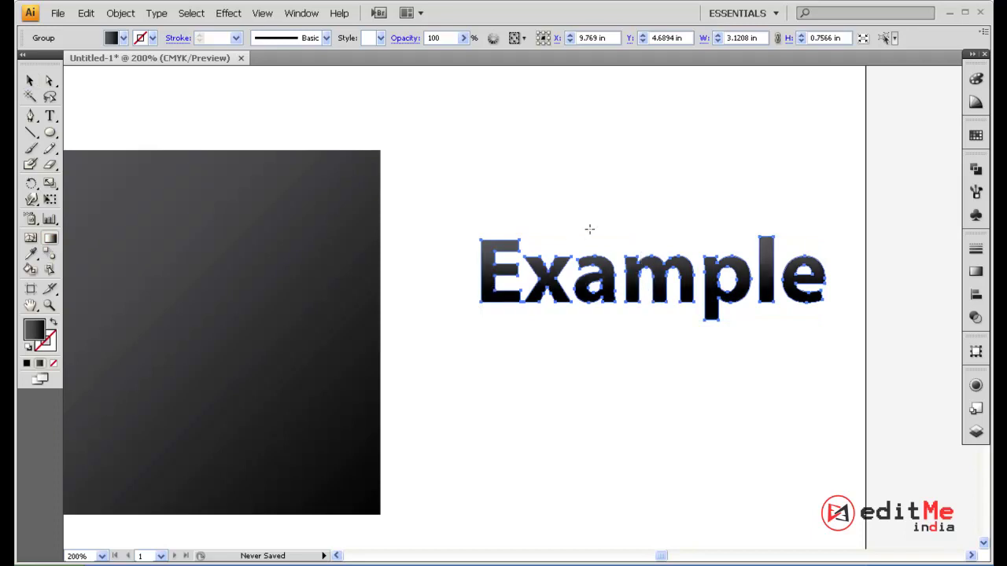
drag(614, 235, 614, 323)
click(29, 80)
click(559, 171)
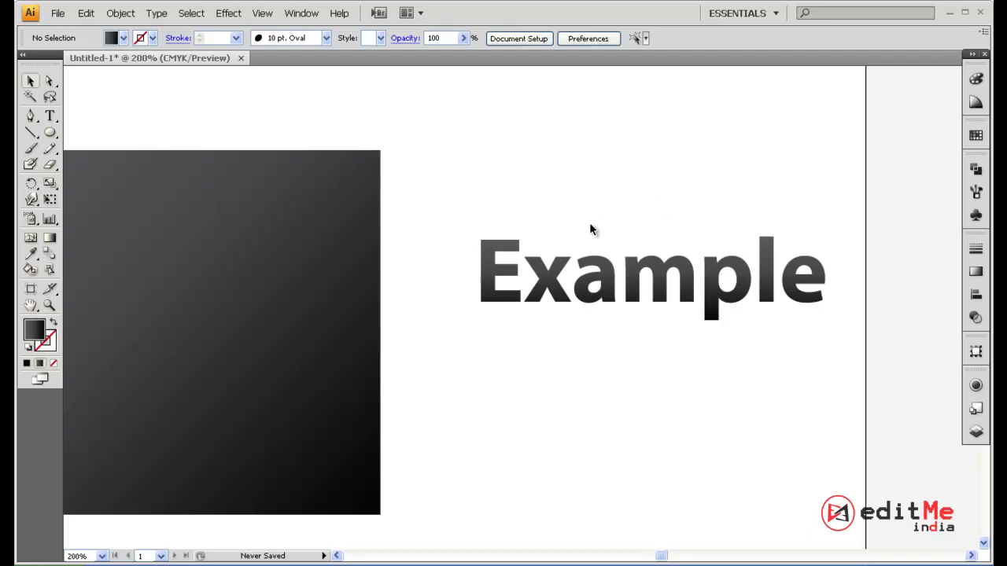
key(ctrl+minus)
key(ctrl+minus)
drag(555, 196, 627, 200)
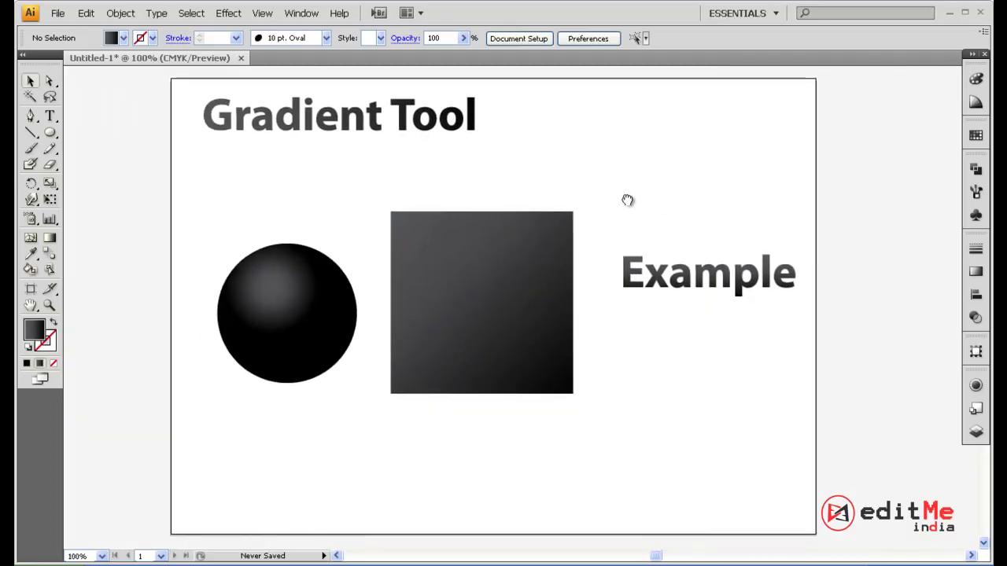
click(712, 275)
click(122, 14)
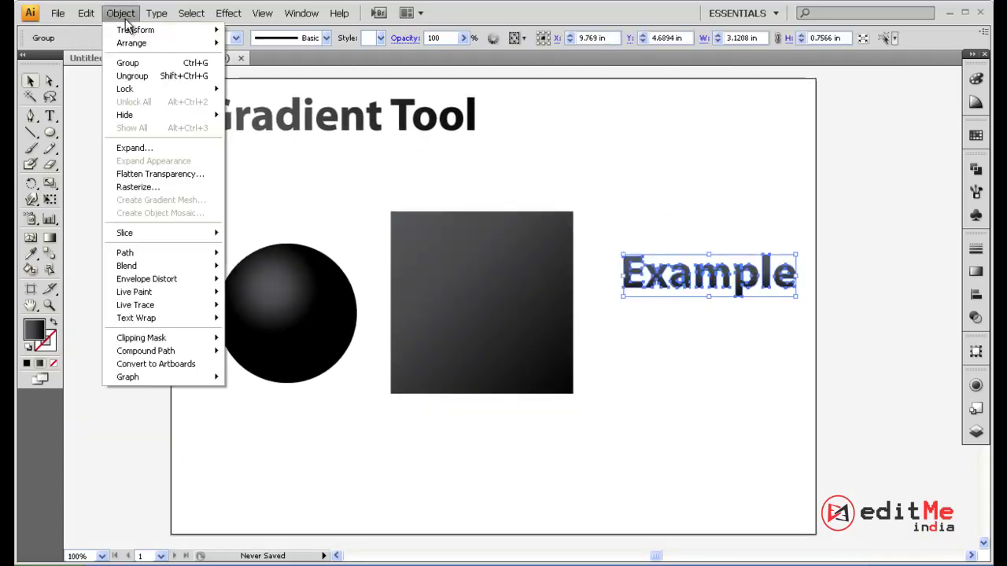
click(124, 13)
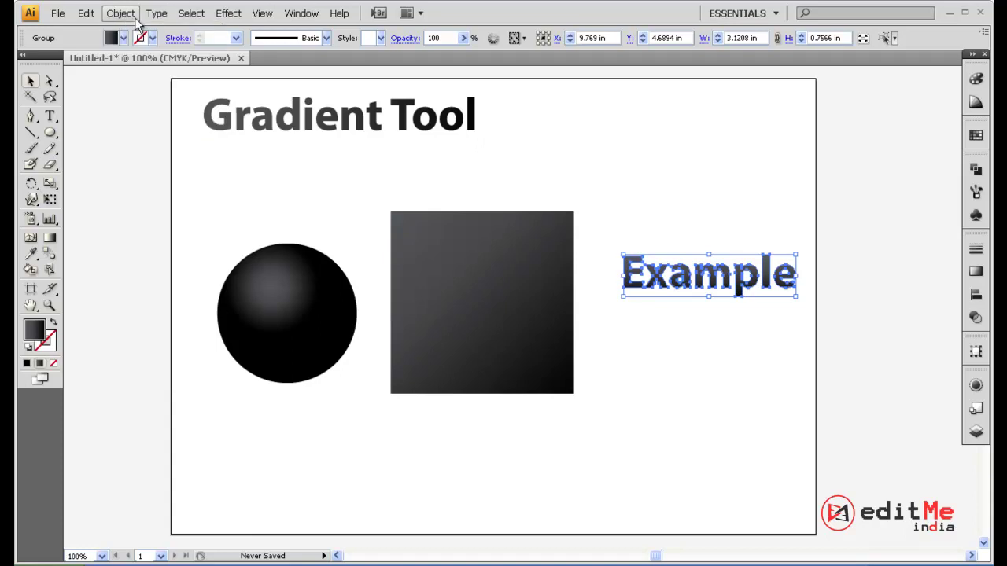
click(693, 237)
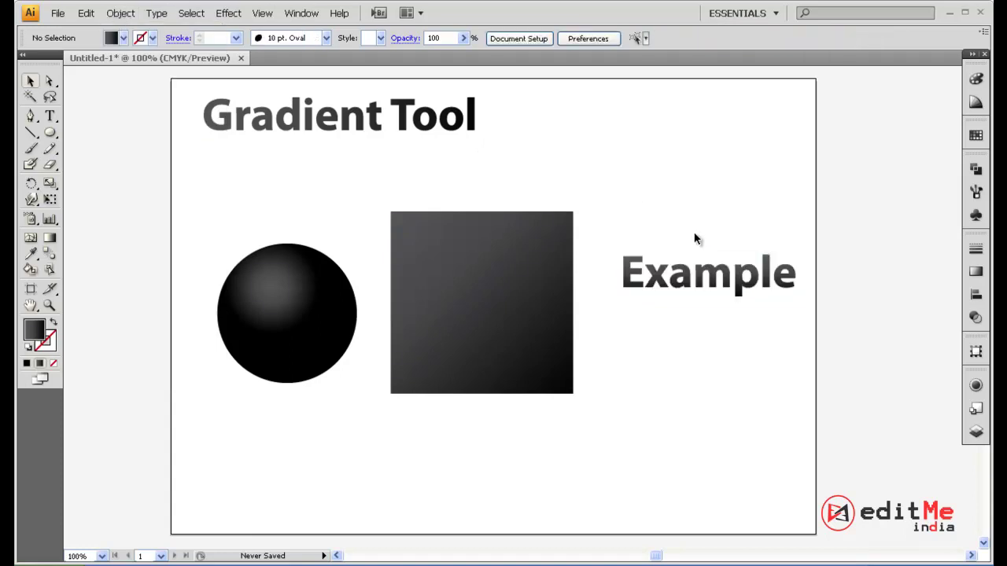
click(716, 279)
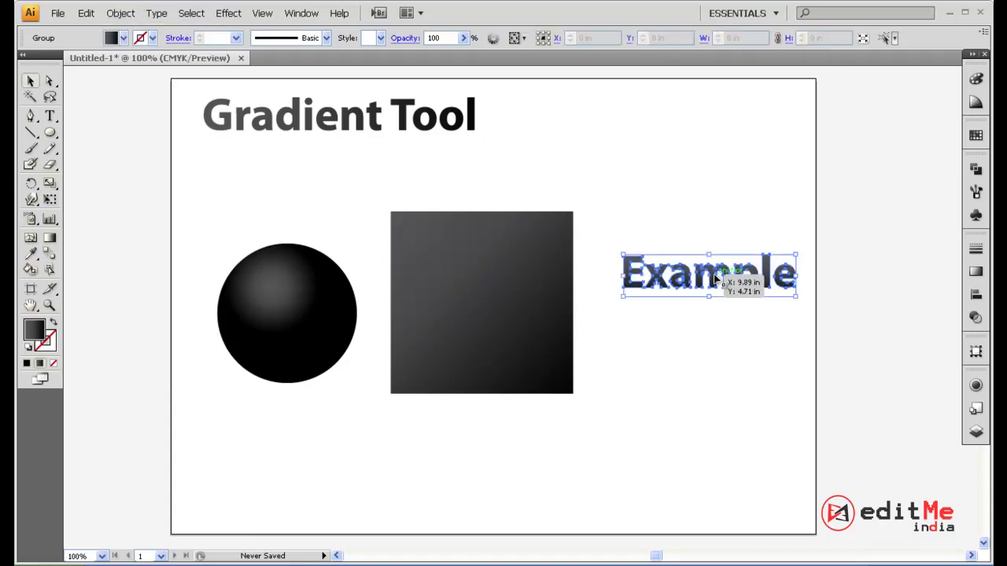
click(50, 116)
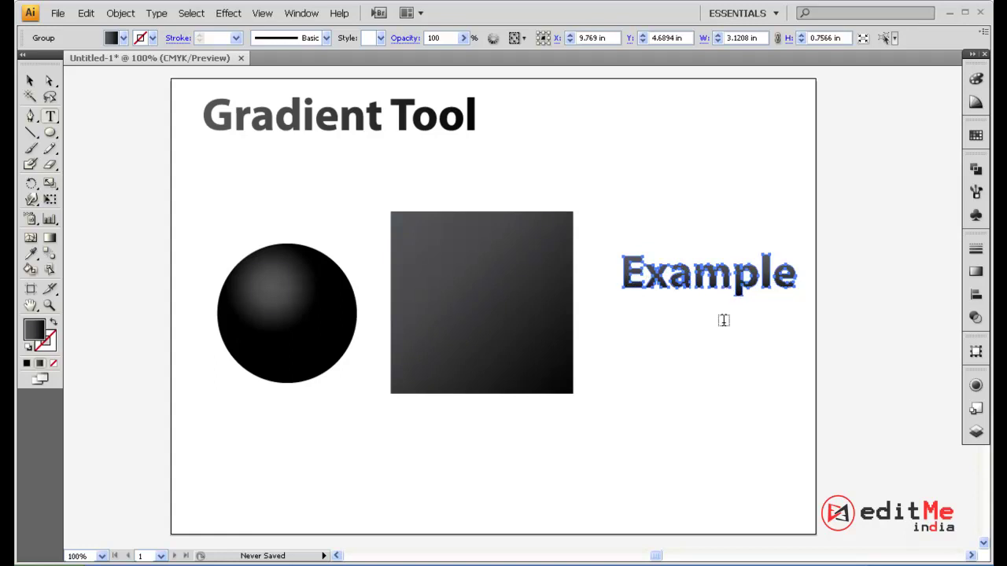
click(30, 81)
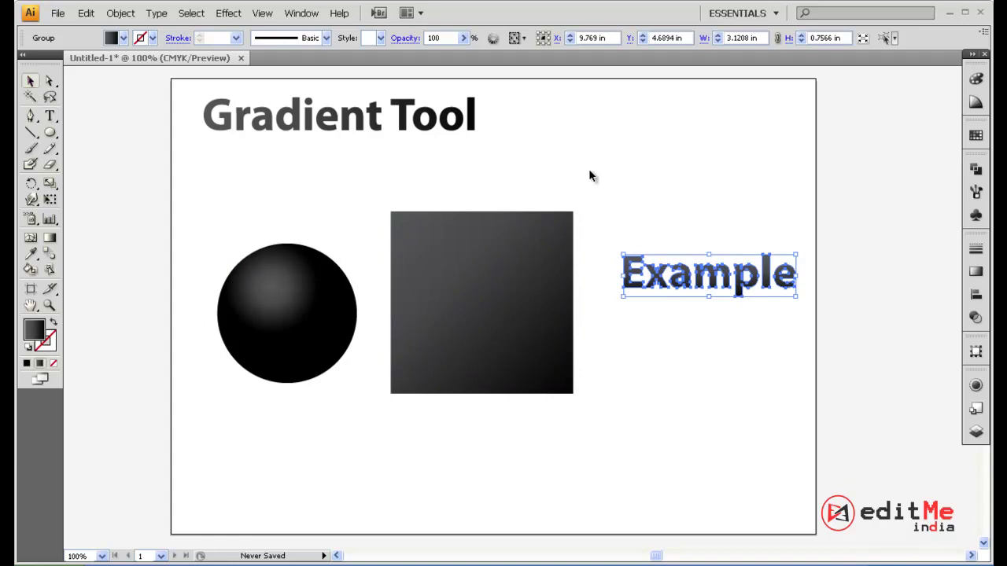
click(587, 165)
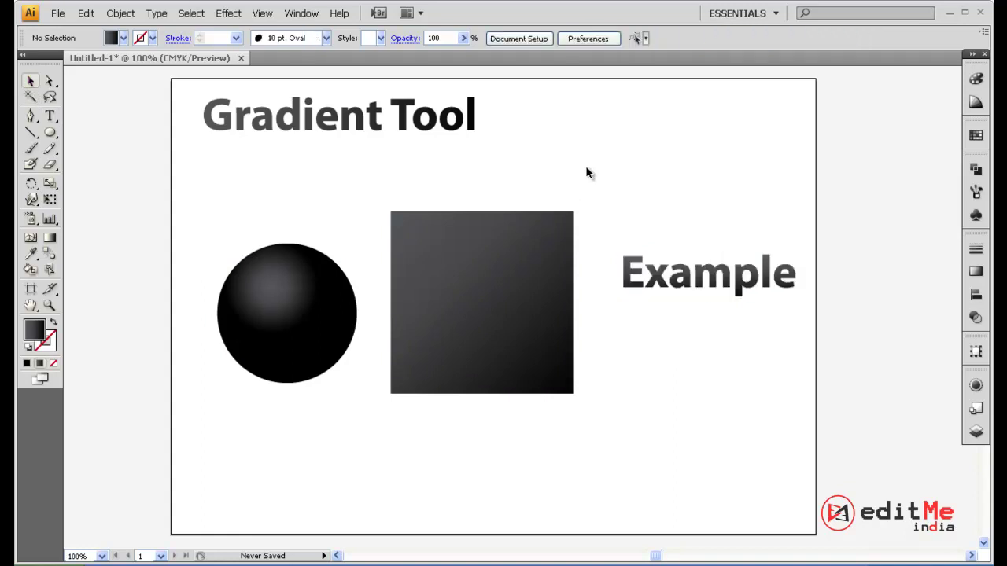
Select the sphere and make the outer stop of its radial gradient red.
click(461, 126)
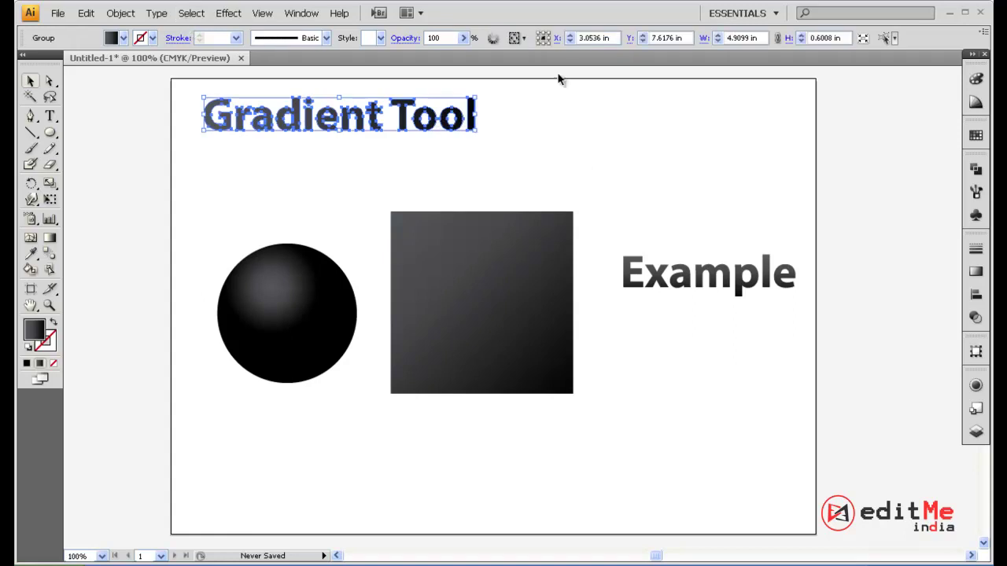
click(976, 272)
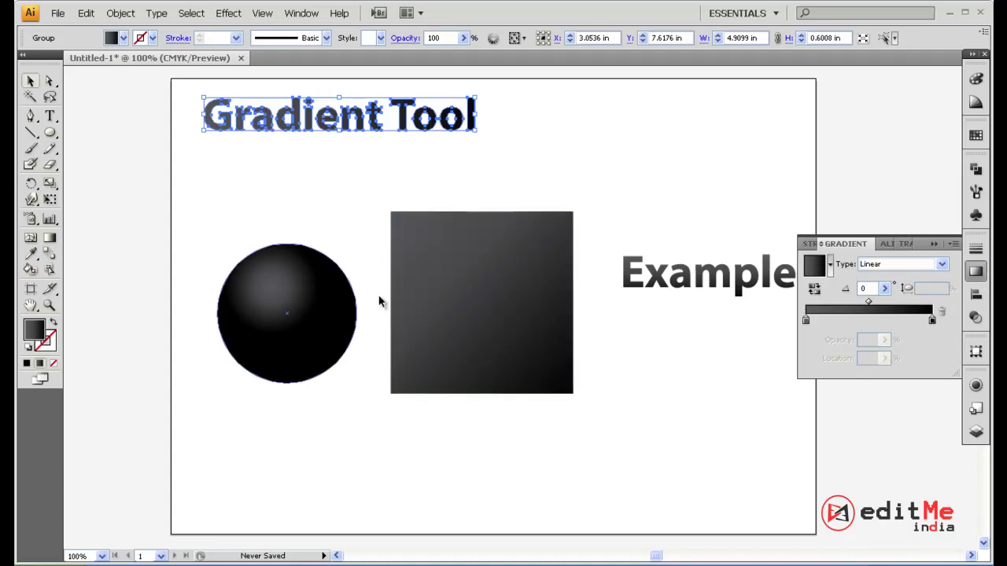
click(399, 302)
click(220, 331)
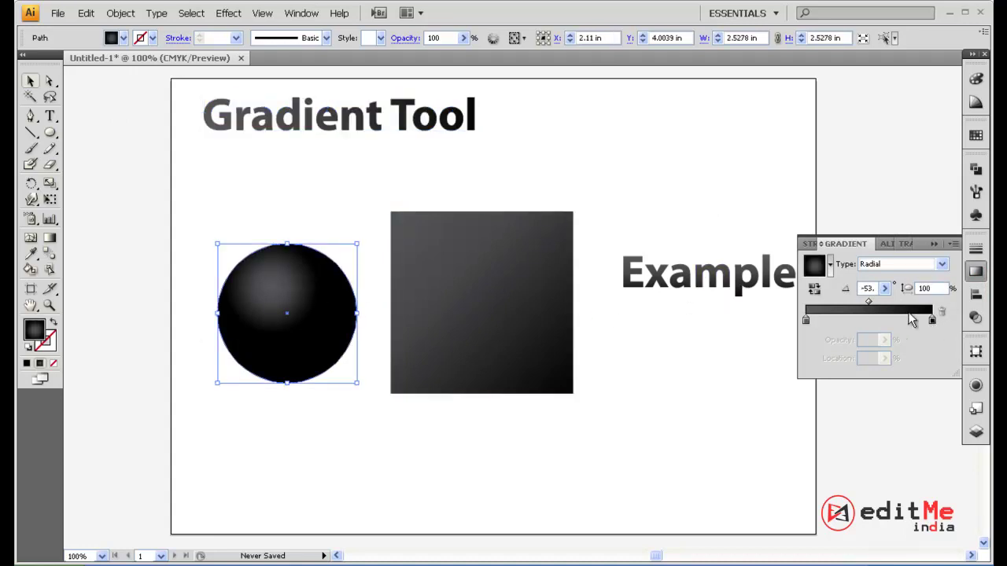
double_click(932, 322)
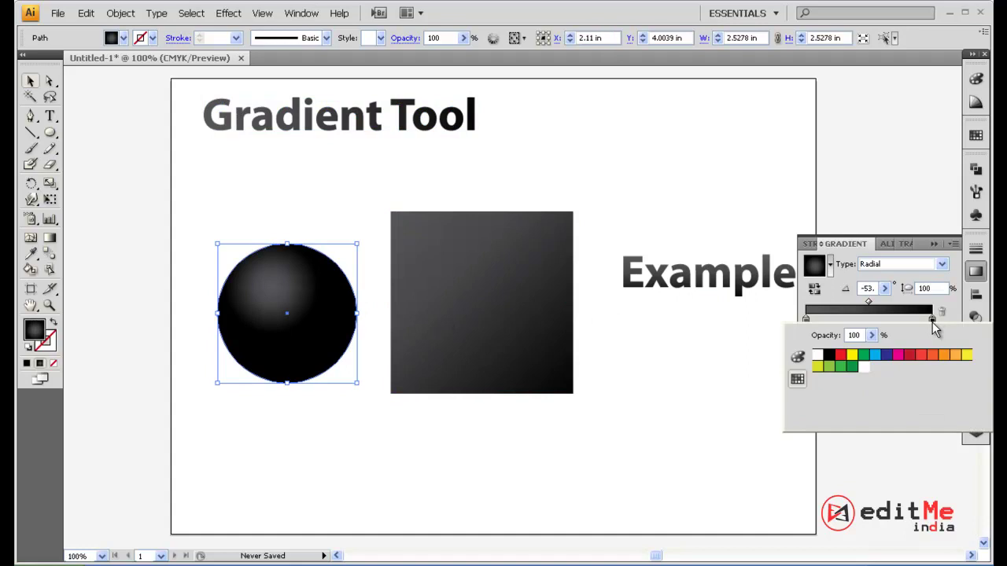
click(842, 355)
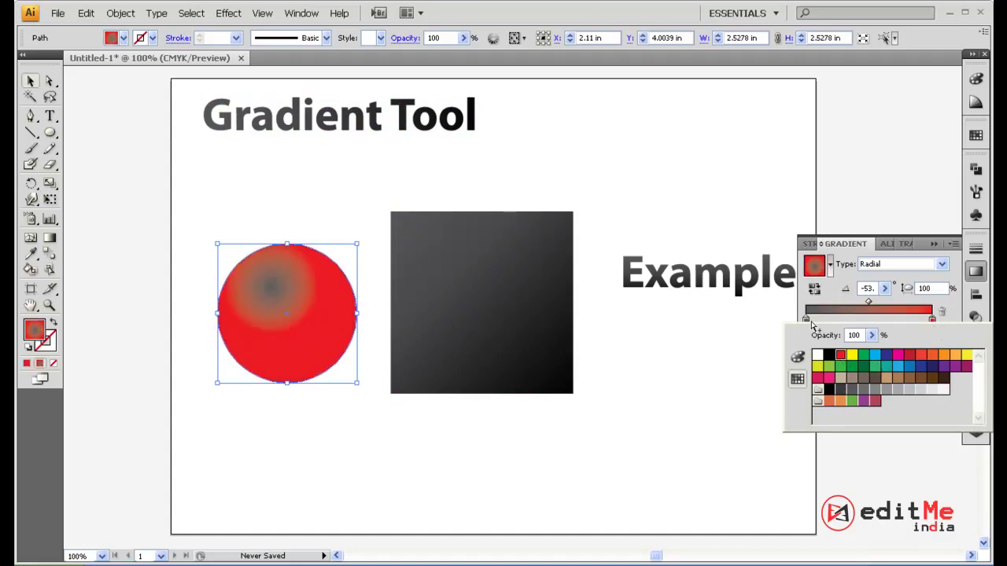
Change the sphere's centre gradient stop to orange, then deselect the sphere.
double_click(805, 321)
click(818, 352)
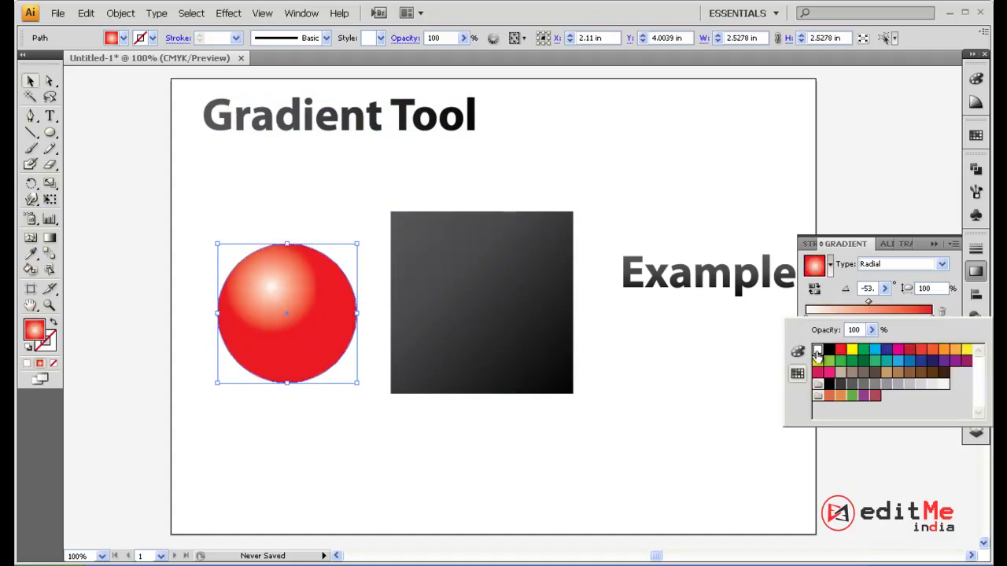
click(886, 350)
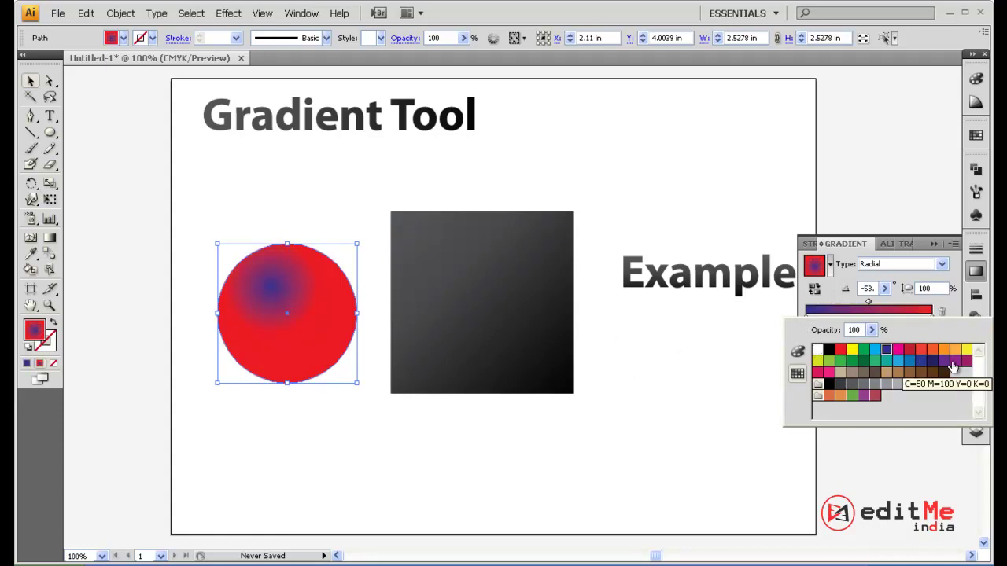
click(932, 352)
click(782, 181)
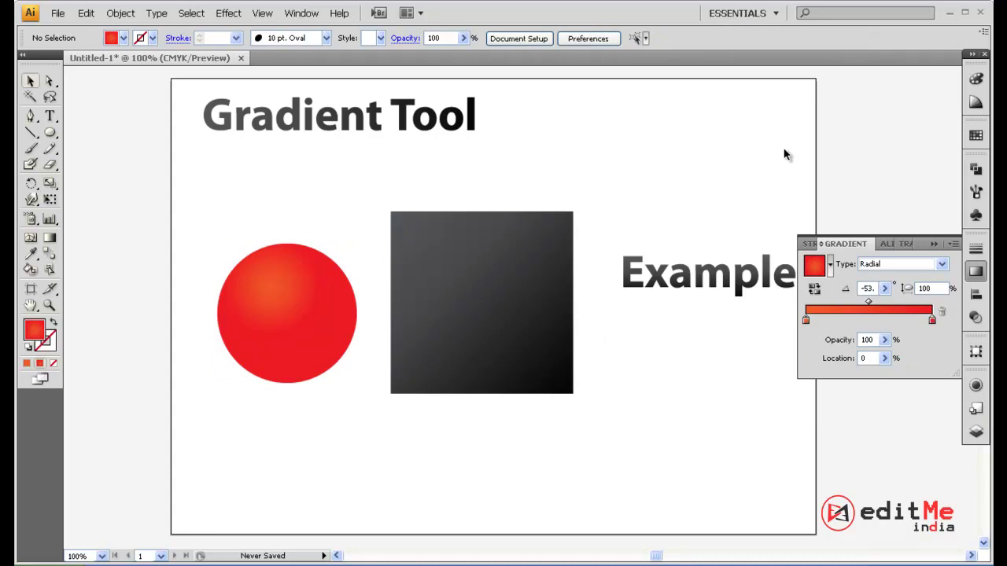
click(322, 324)
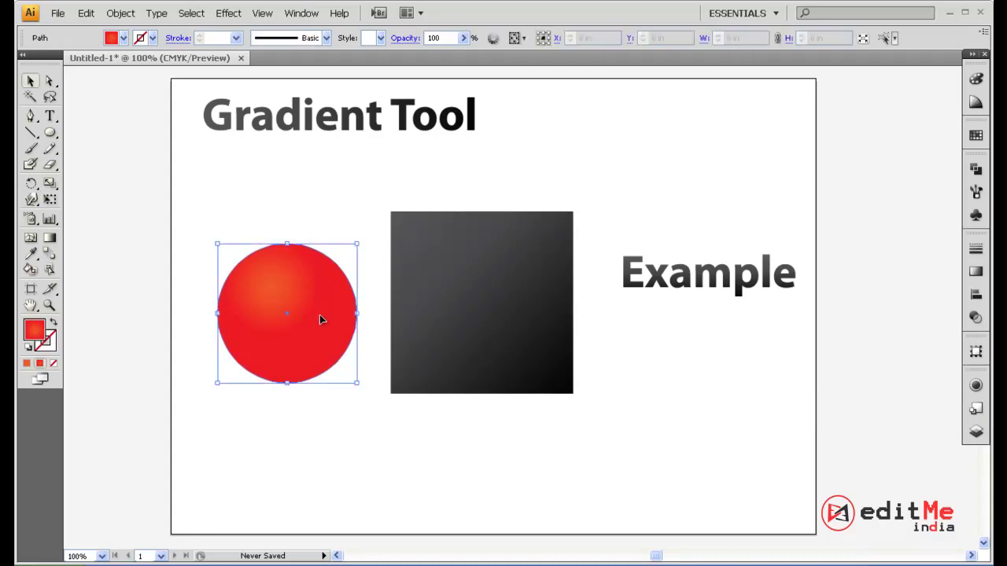
click(332, 187)
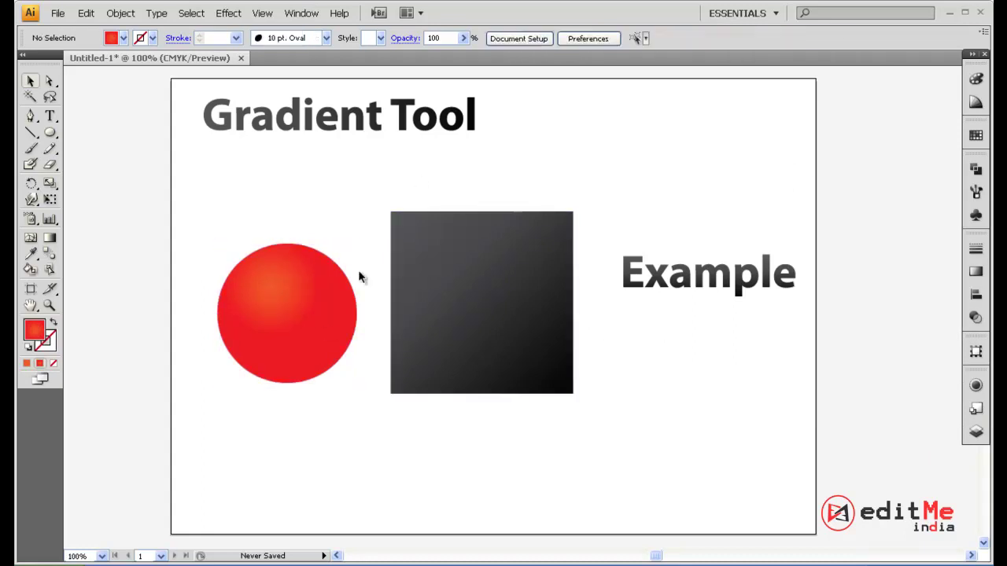
Set the end stop of the 'Gradient Tool' heading's gradient to dark navy.
click(386, 127)
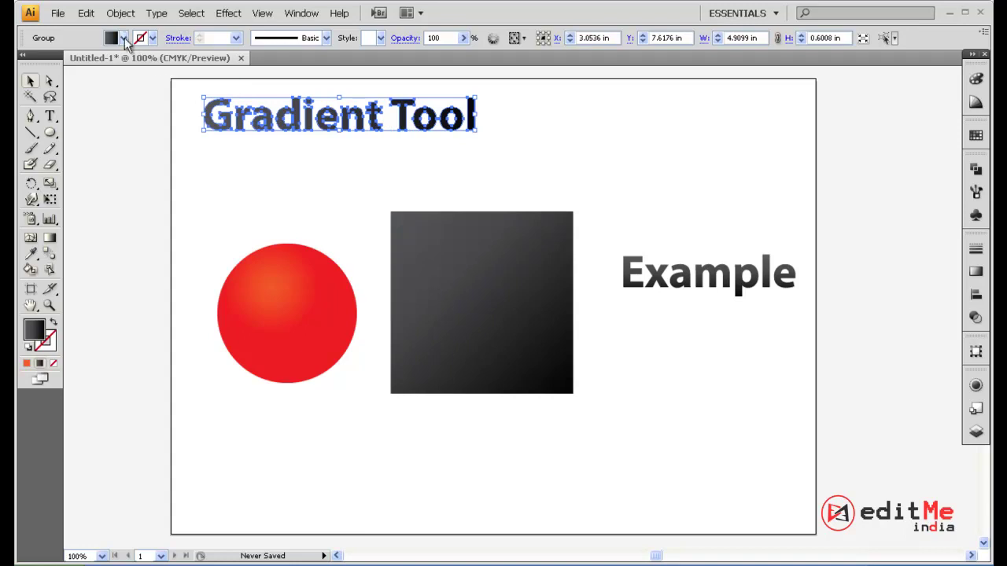
click(124, 39)
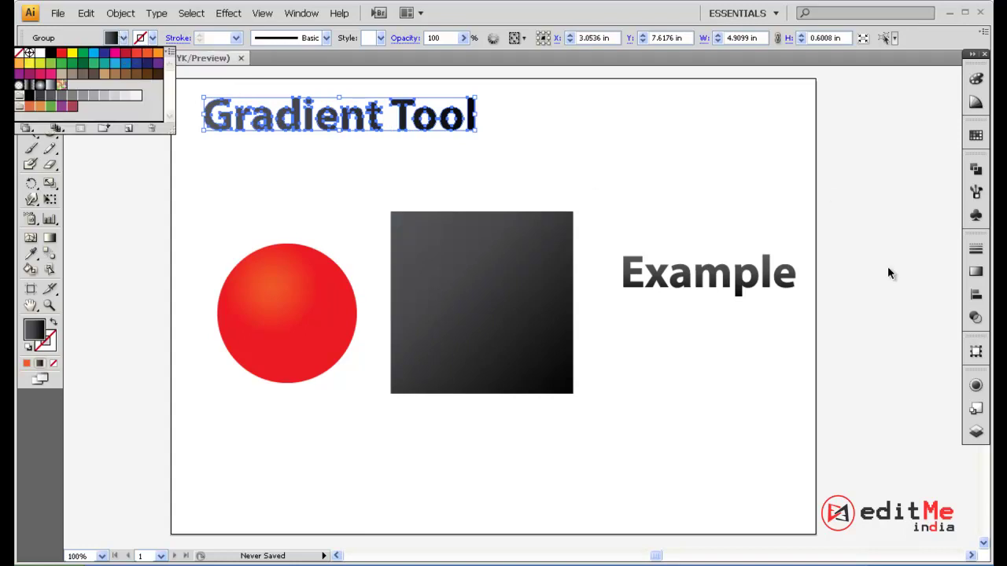
click(972, 272)
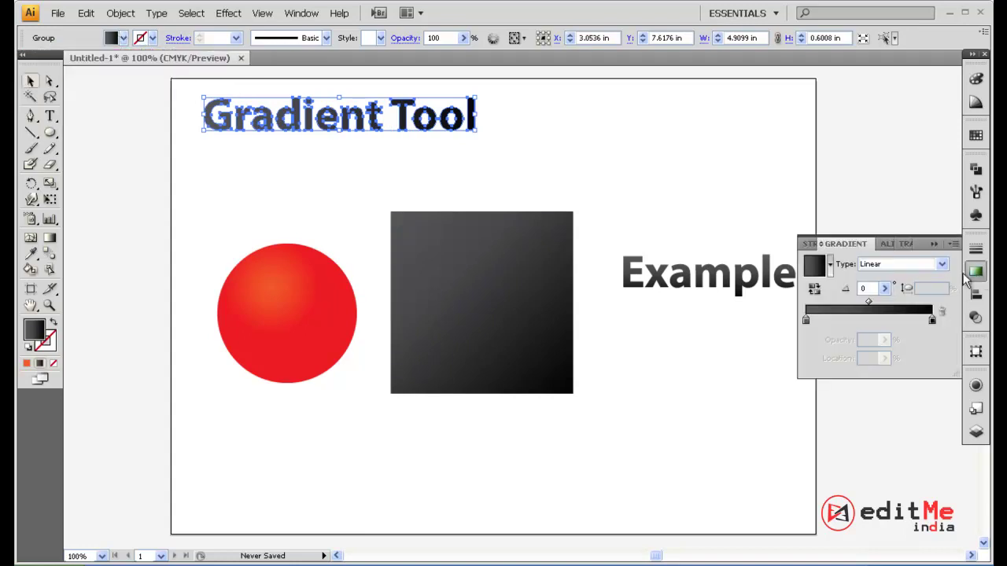
double_click(932, 321)
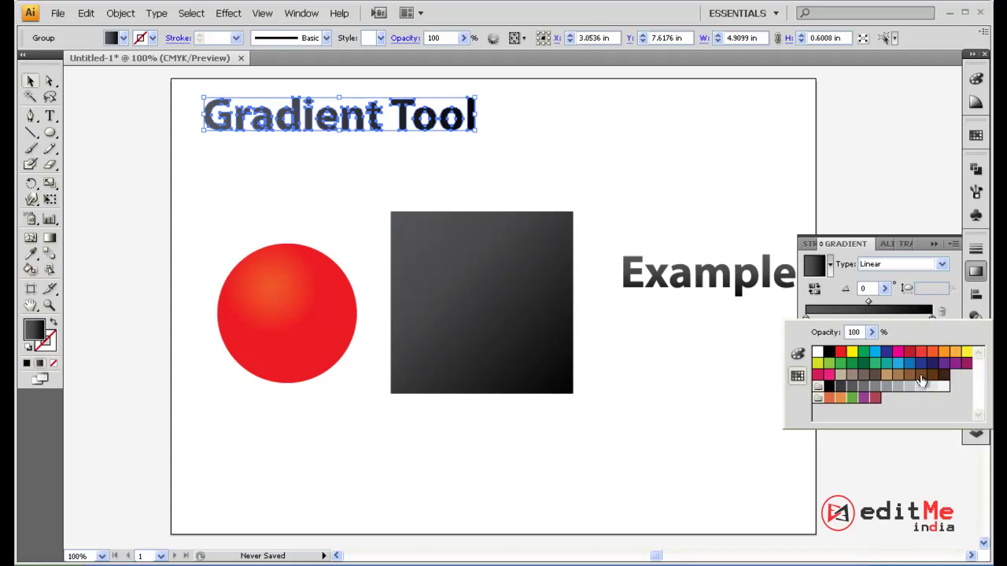
click(920, 365)
click(932, 362)
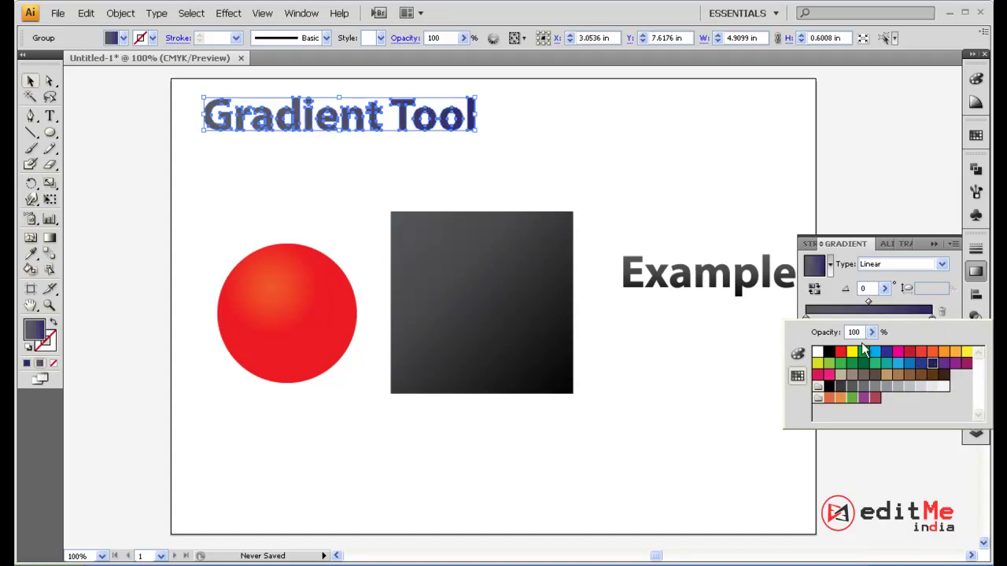
Give the square a navy end stop and a light cyan-blue start stop.
click(519, 285)
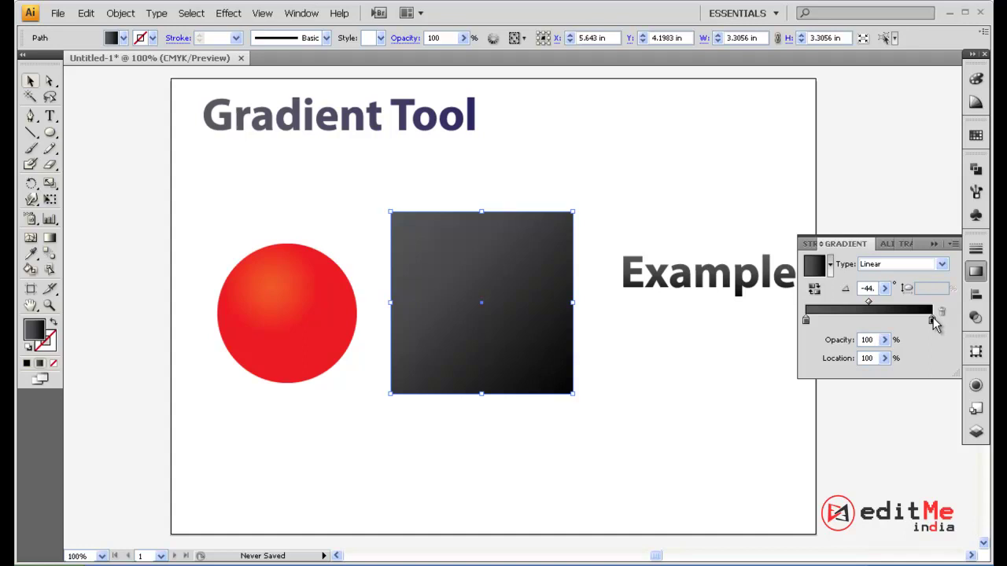
double_click(932, 322)
click(932, 363)
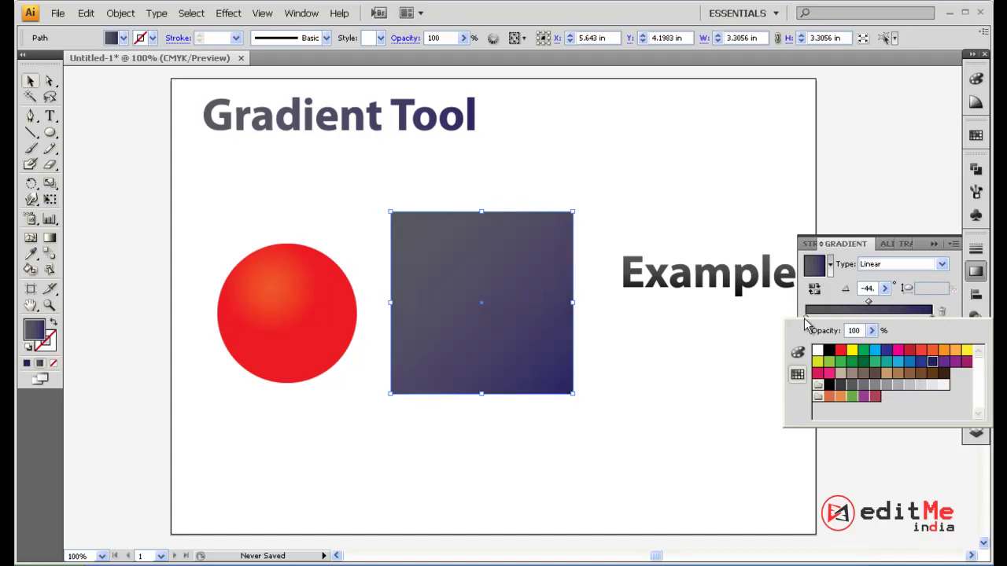
click(807, 315)
double_click(806, 315)
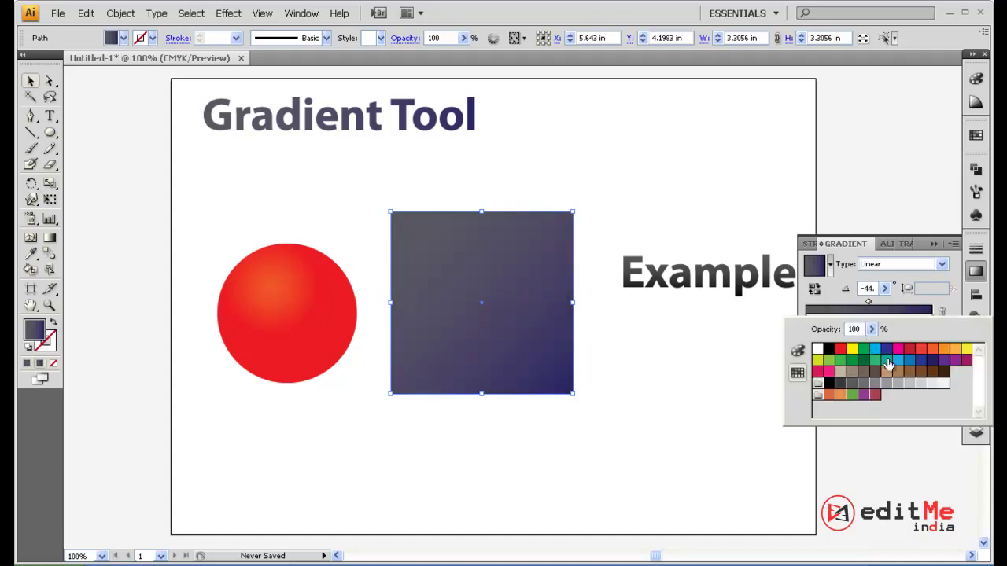
click(920, 361)
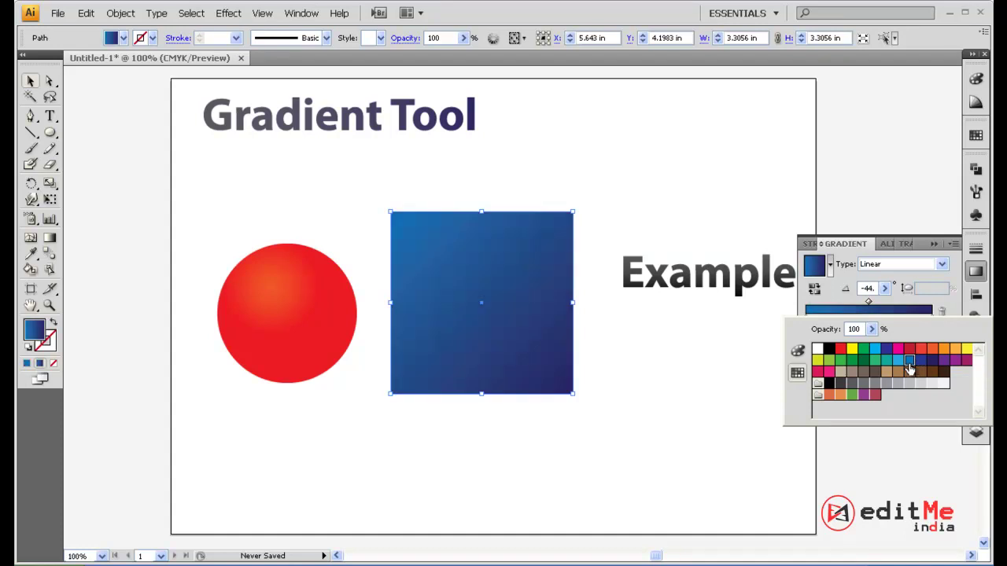
click(909, 362)
click(898, 361)
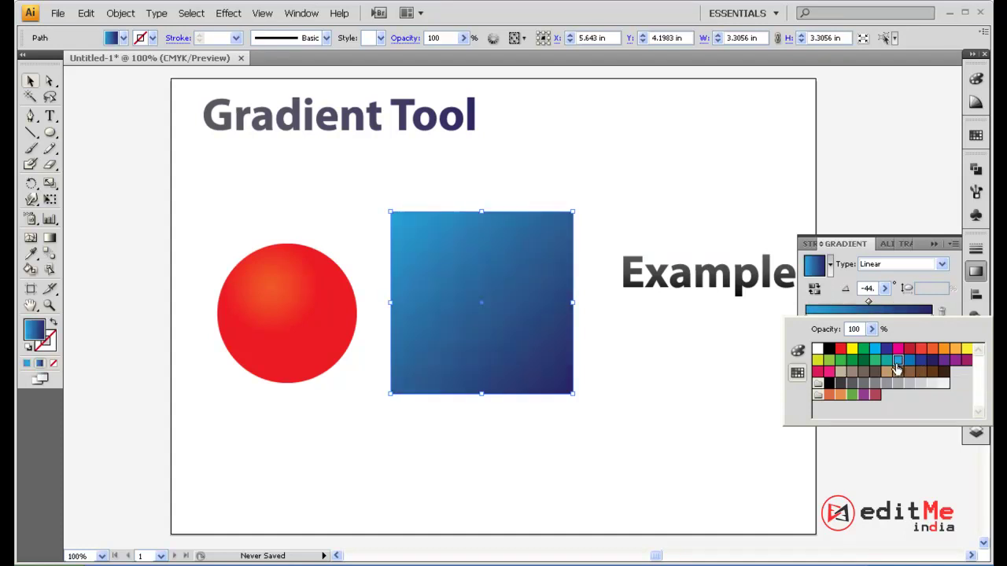
click(932, 244)
click(735, 177)
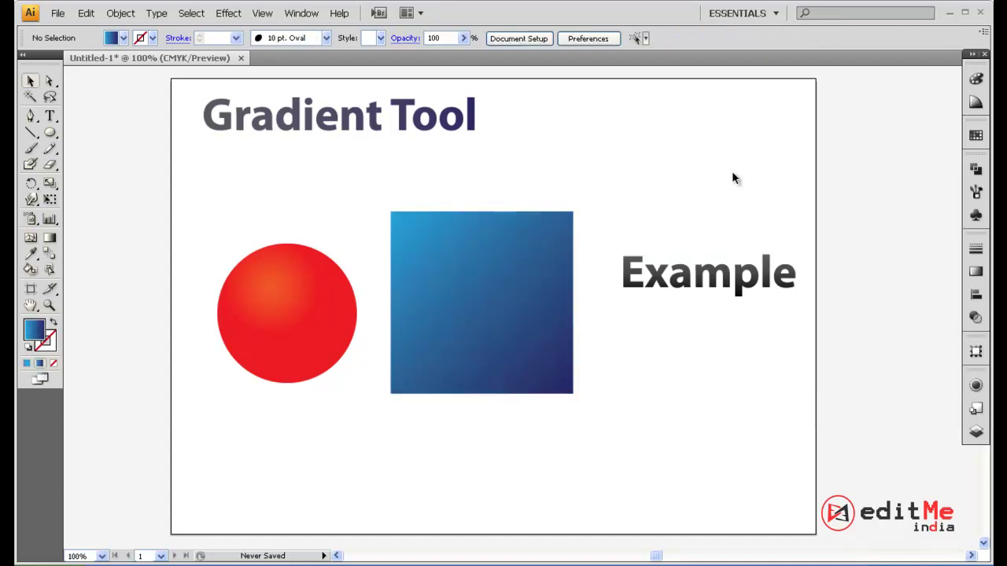